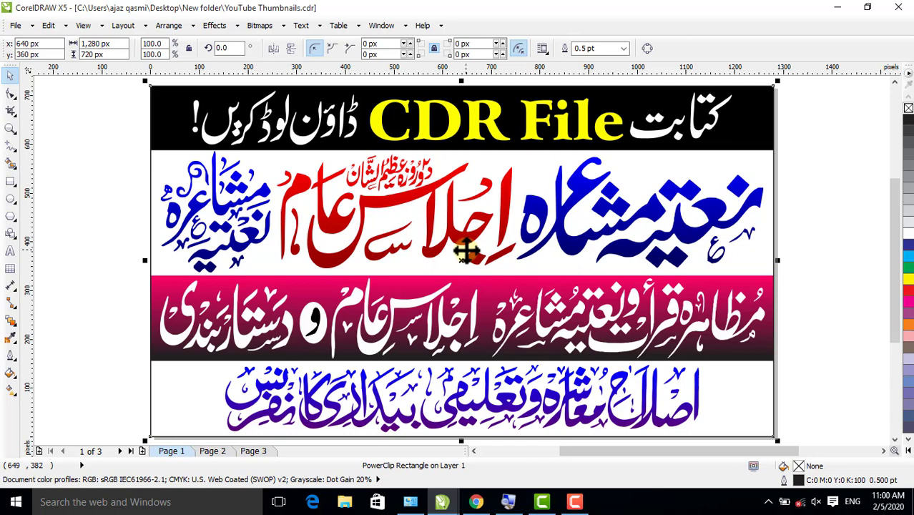
- Inspect the inner shading and yellow outline of the red lettering on page 2, close up and in full-screen preview
click(222, 451)
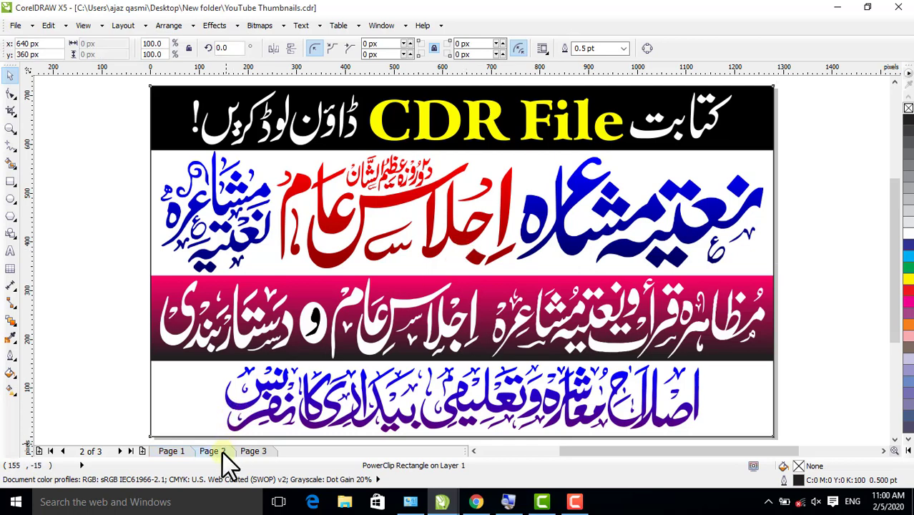
click(8, 129)
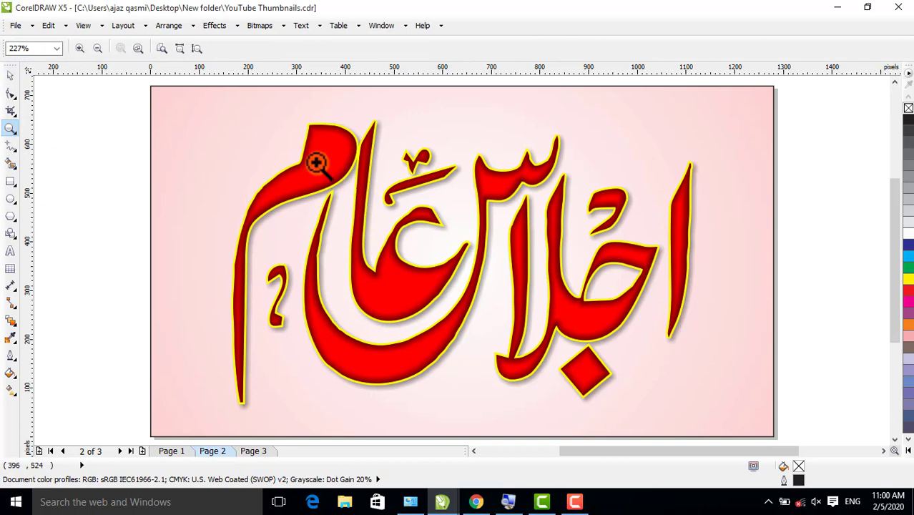
drag(270, 134, 380, 218)
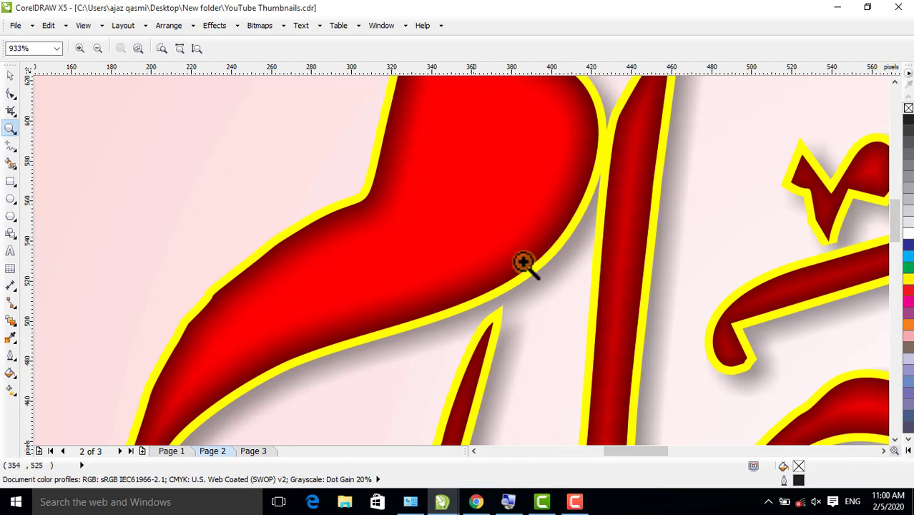
key(F4)
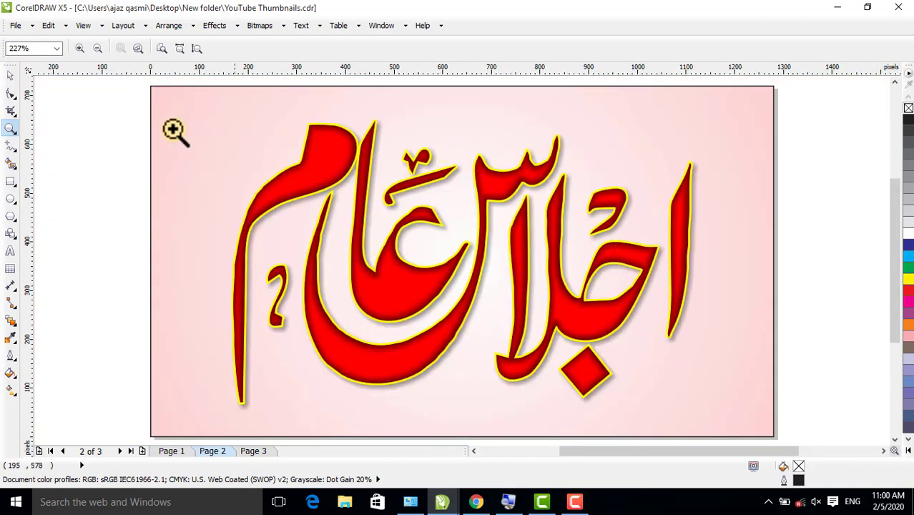
click(80, 27)
click(182, 172)
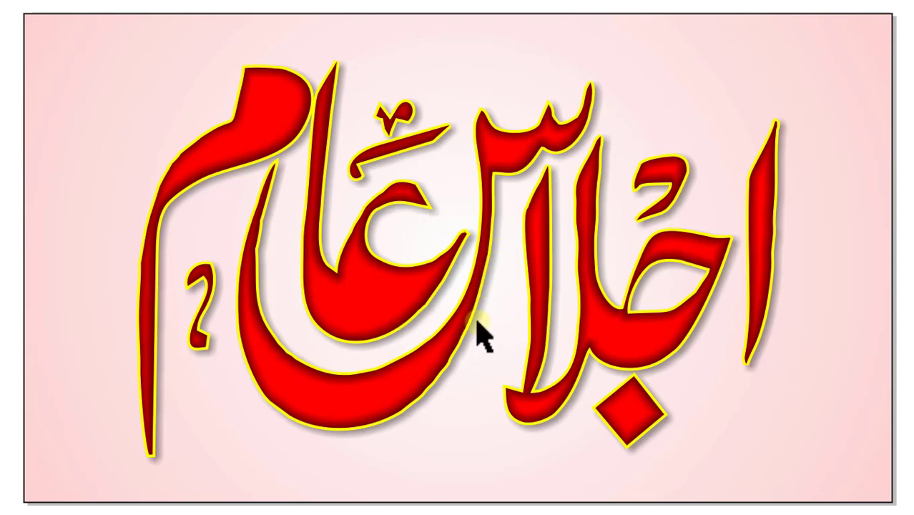
key(F9)
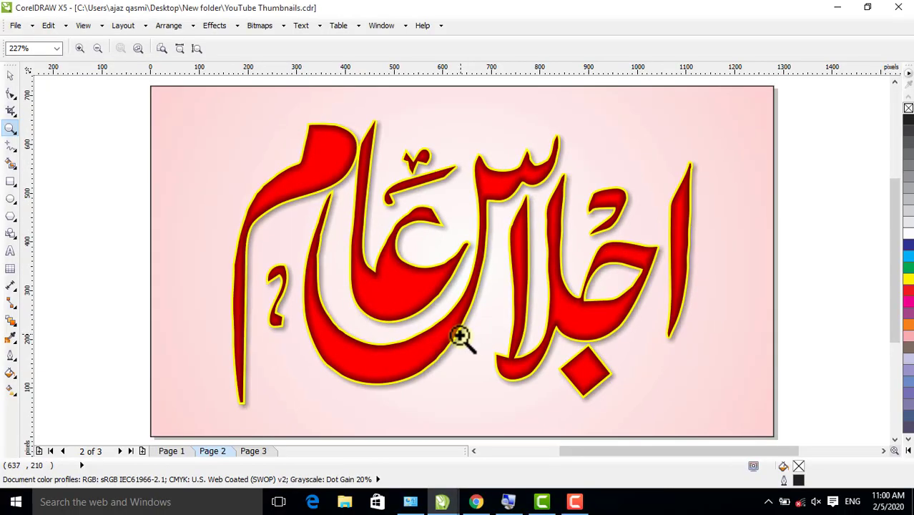
- Examine the blue lettering on page 3 up close, checking the outline and shadow around its dots and letters
click(262, 452)
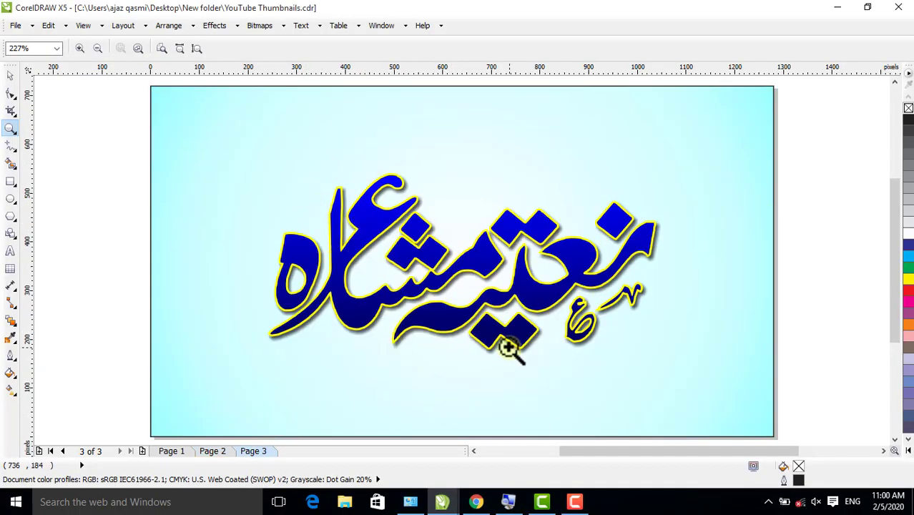
drag(484, 264, 601, 386)
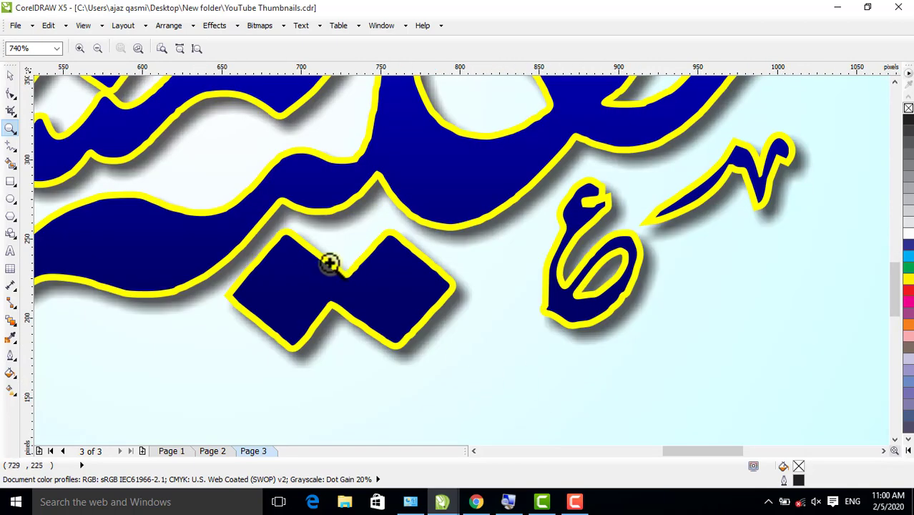
right_click(330, 262)
drag(299, 194, 438, 356)
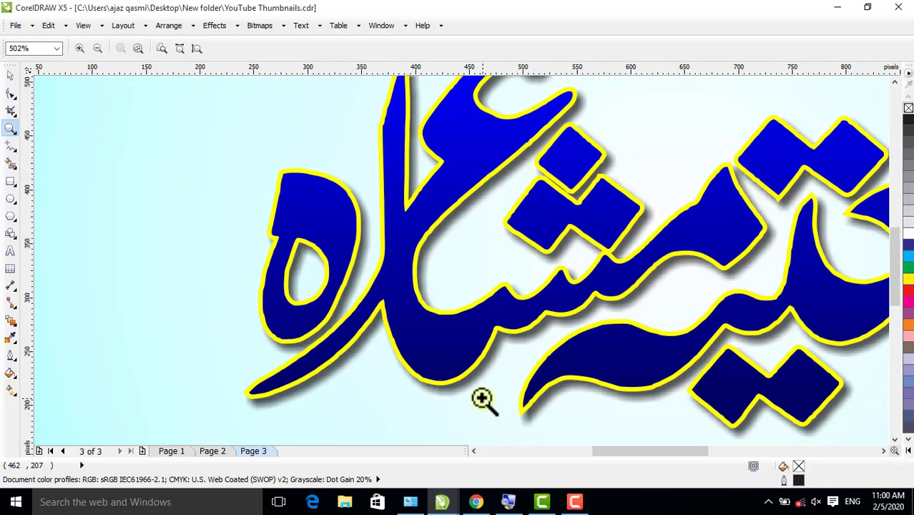
right_click(474, 242)
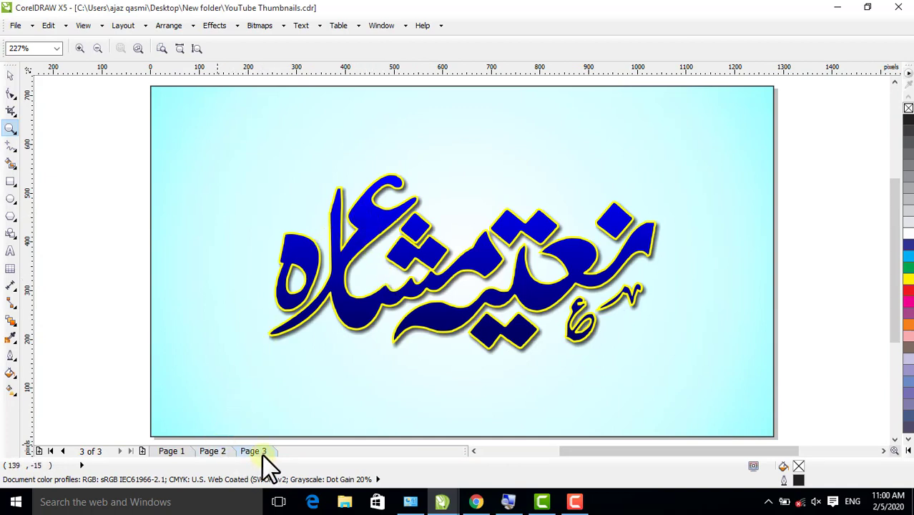
- Return to page 1 of the thumbnail document and switch to Chrome to view the YouTube channel's videos page
click(171, 451)
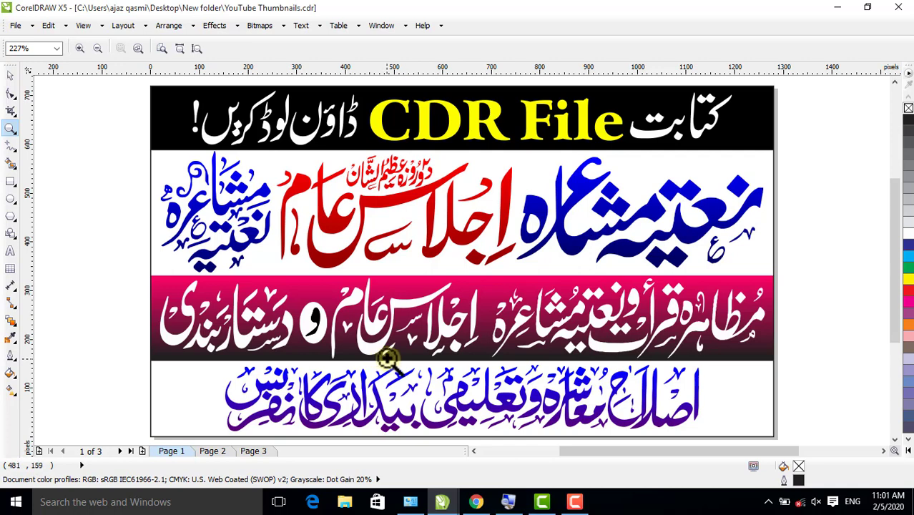
click(476, 501)
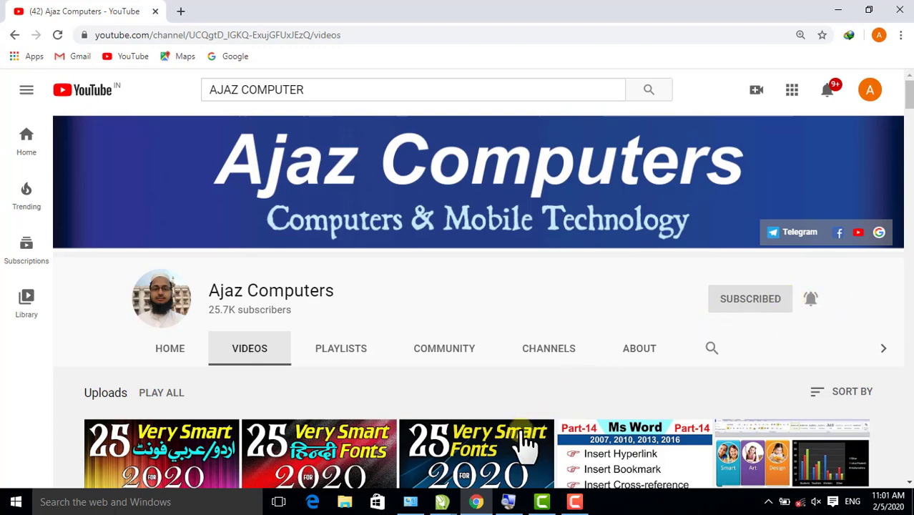
- Switch to Kitabat Tutorial.cdr in CorelDRAW and examine the red and blue calligraphy in its top row up close
mouse_move(445, 500)
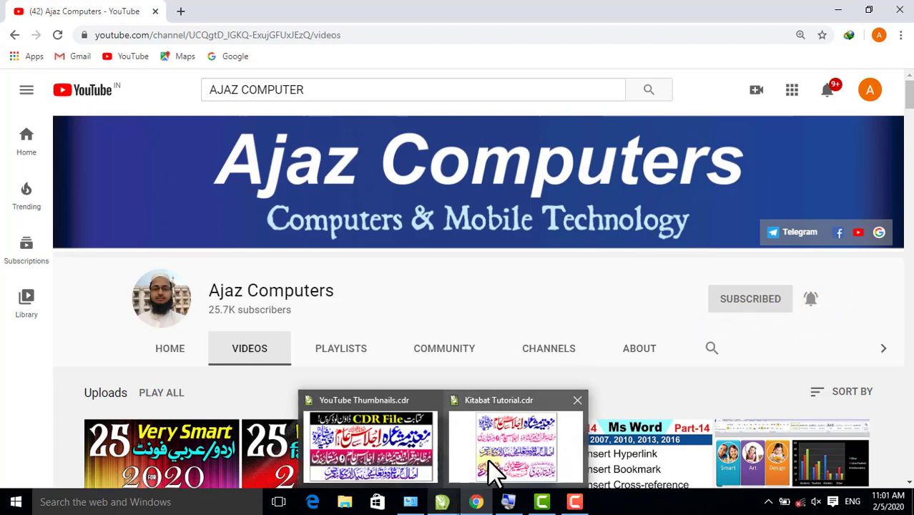
mouse_move(505, 458)
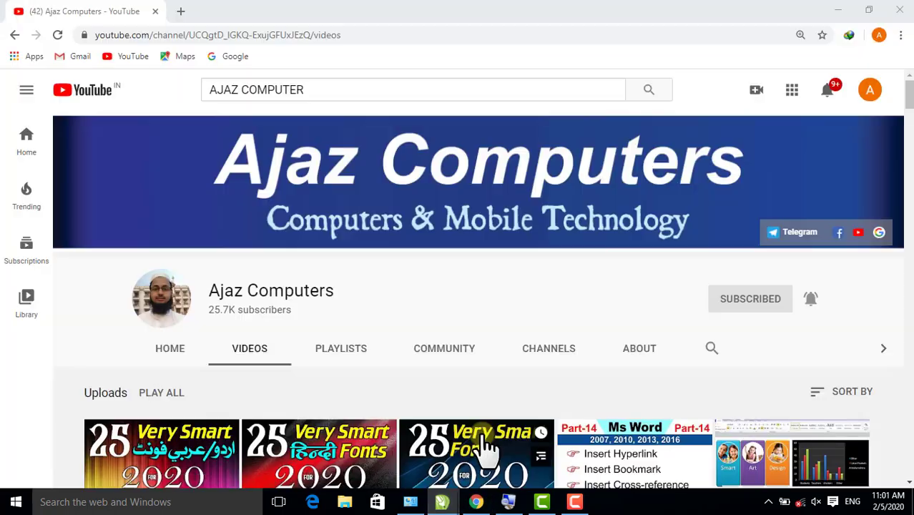
click(442, 502)
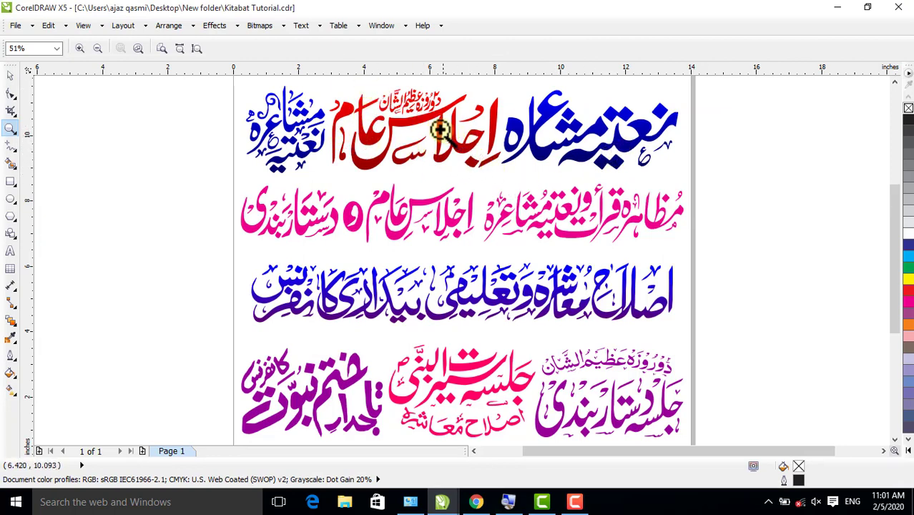
drag(386, 91, 458, 140)
shift+click(478, 184)
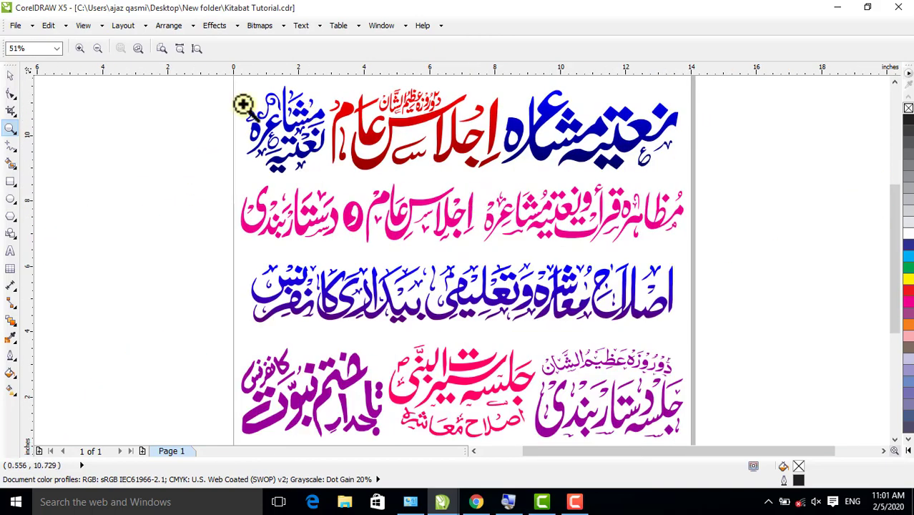
drag(210, 90, 379, 191)
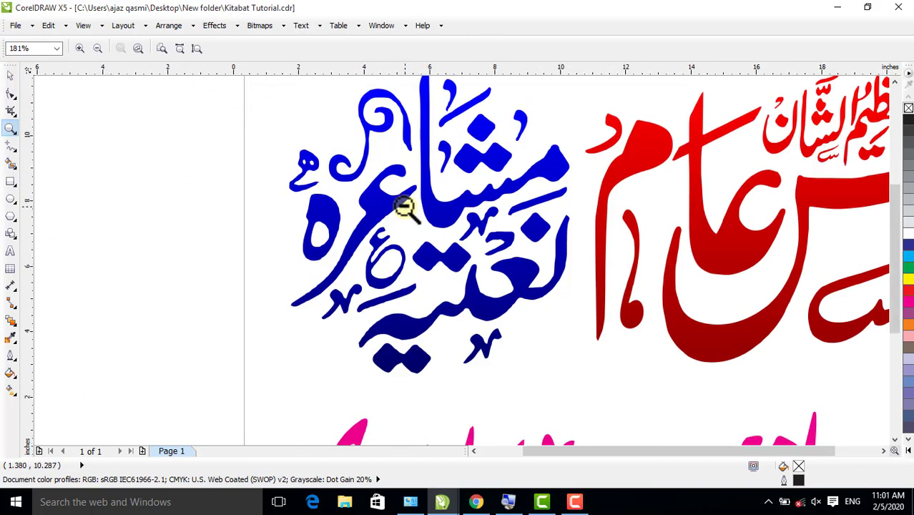
shift+click(404, 204)
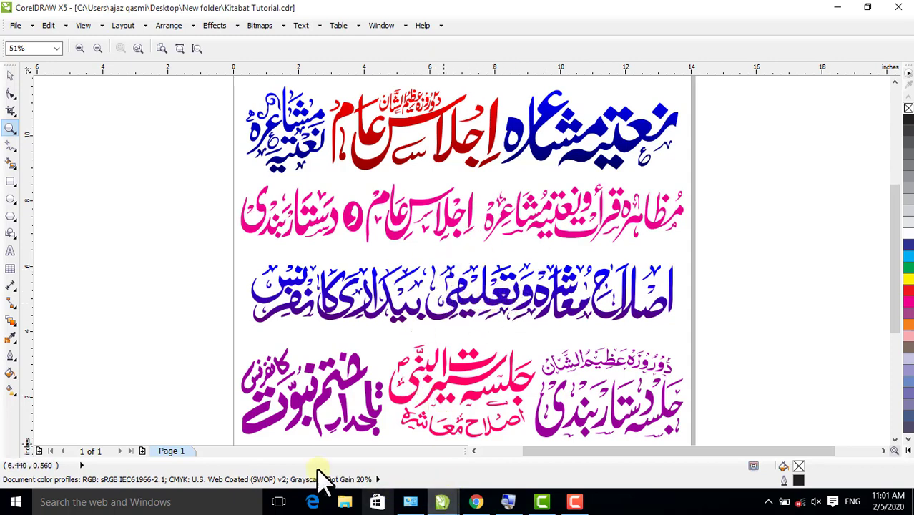
- On page 2 of YouTube Thumbnails.cdr, edit the red lettering's PowerClip contents and delete the blurred black lens shape used for inner shading
mouse_move(415, 495)
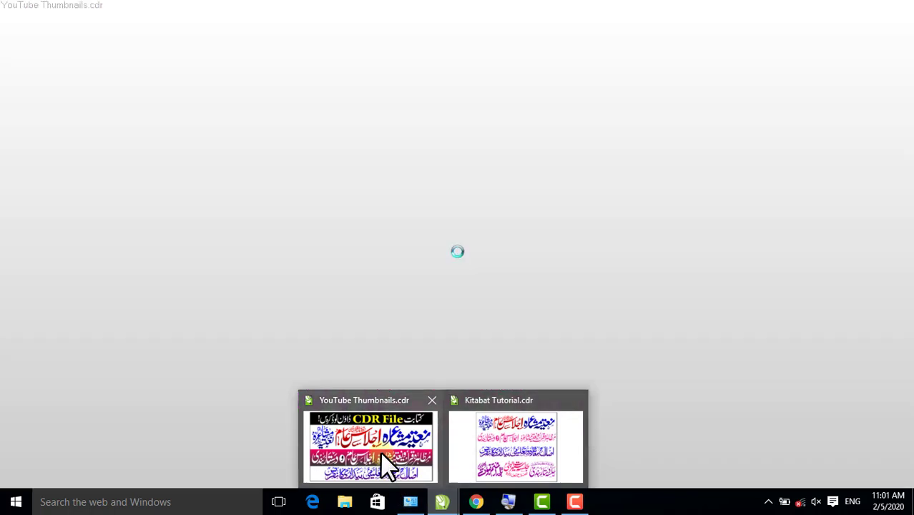
click(382, 455)
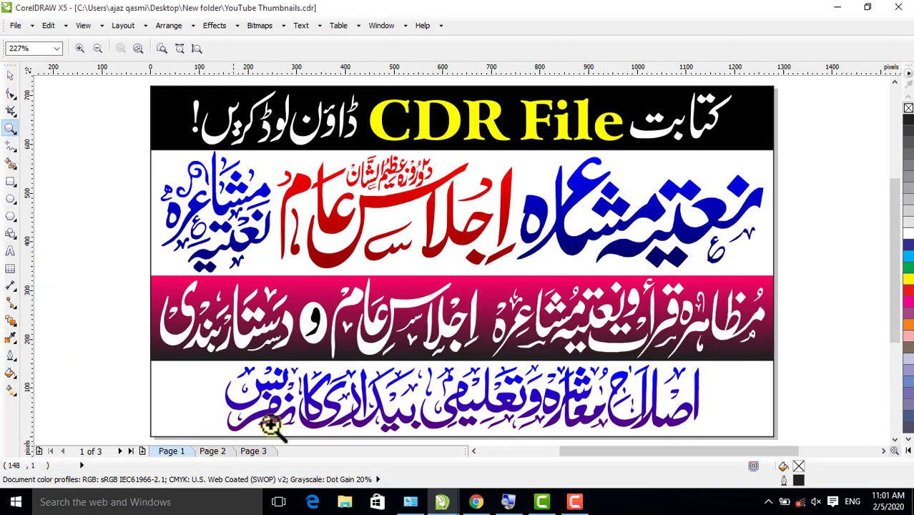
click(213, 450)
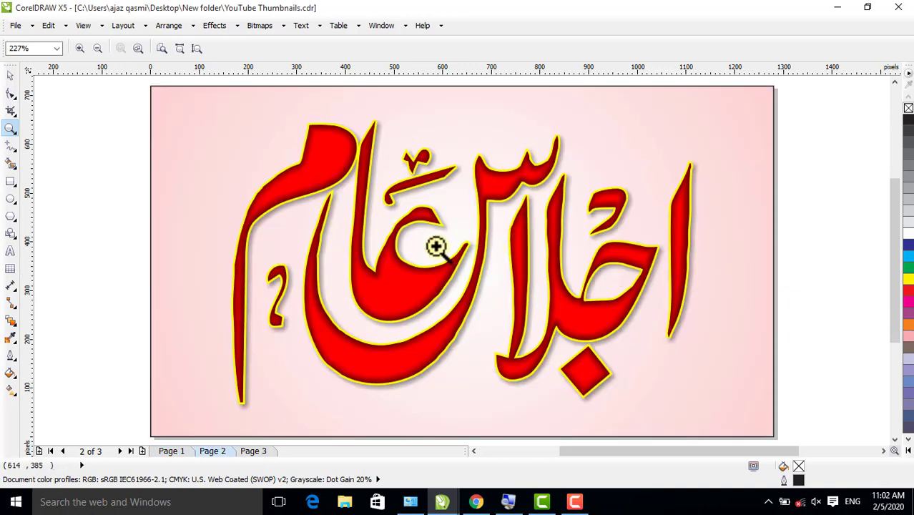
click(10, 75)
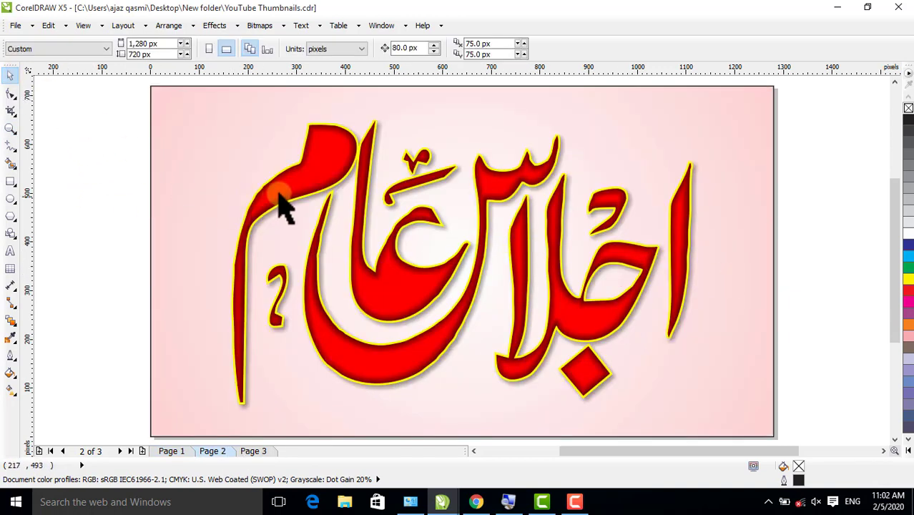
click(327, 189)
right_click(327, 186)
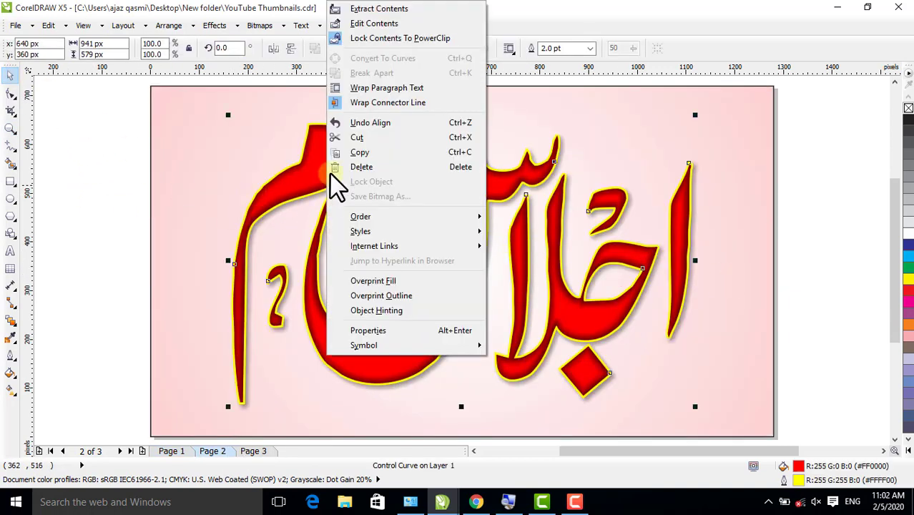
click(372, 22)
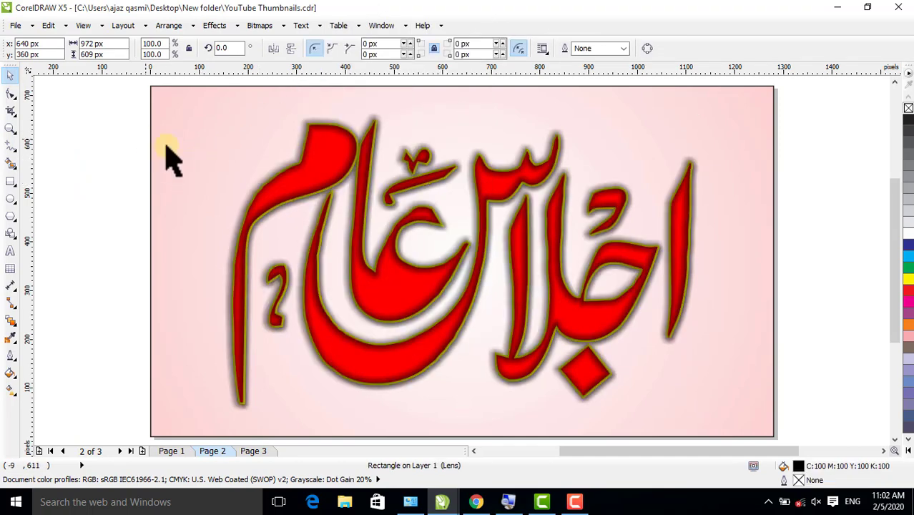
click(282, 180)
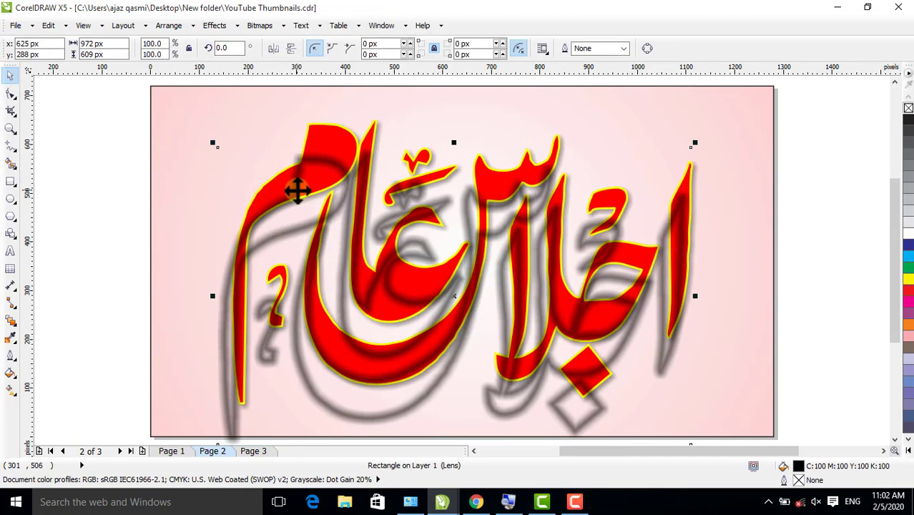
key(Delete)
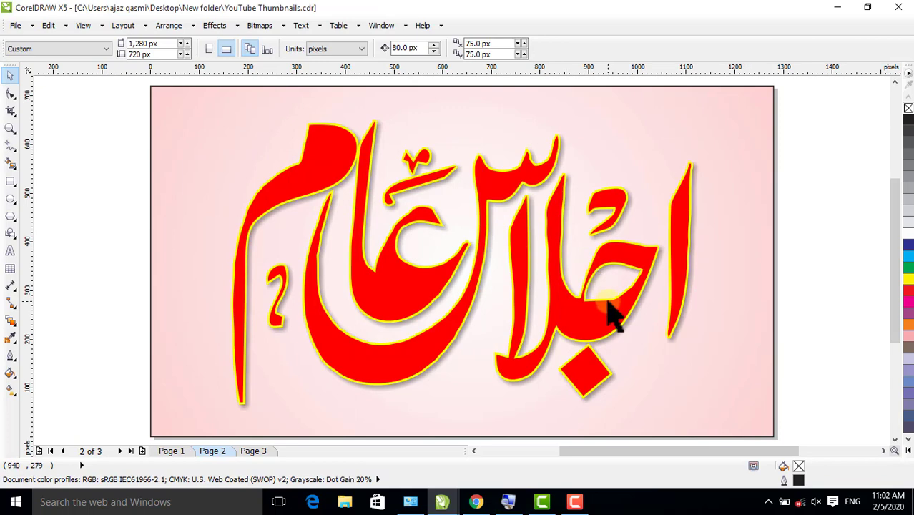
- Remove the yellow outline from the red lettering, keeping the lettering at its original position
drag(606, 300, 593, 326)
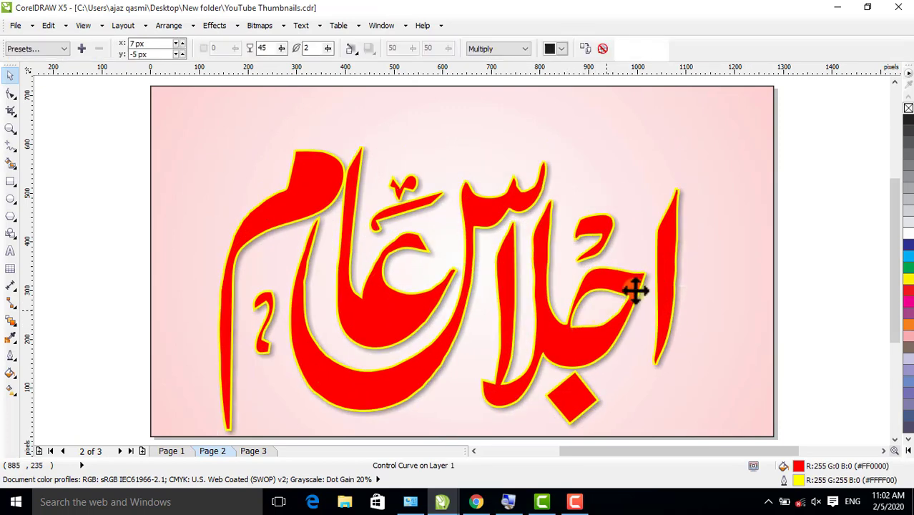
key(ctrl+z)
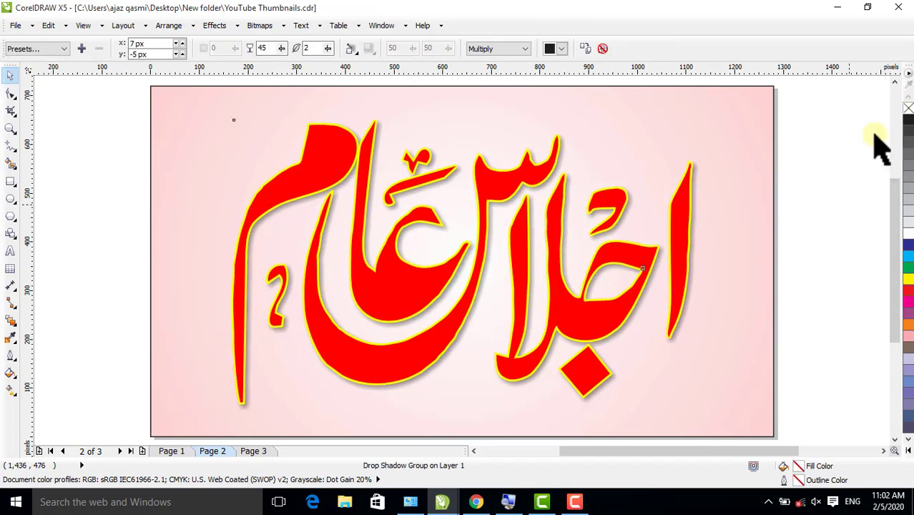
right_click(908, 109)
click(557, 312)
click(562, 315)
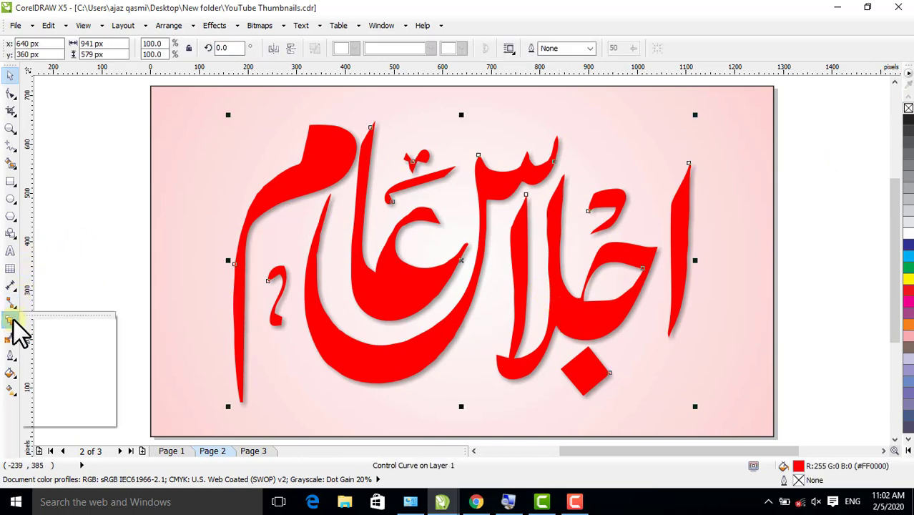
- Clear the drop shadow from the red lettering
click(60, 372)
drag(461, 261, 656, 388)
click(603, 49)
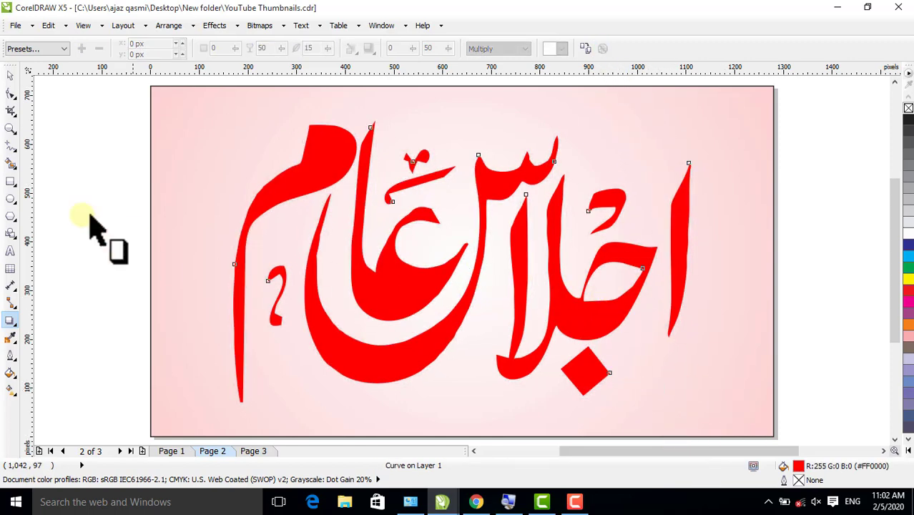
- Give the red lettering on page 2 of YouTube Thumbnails.cdr a yellow outline 4.0 pt wide
click(9, 77)
click(358, 278)
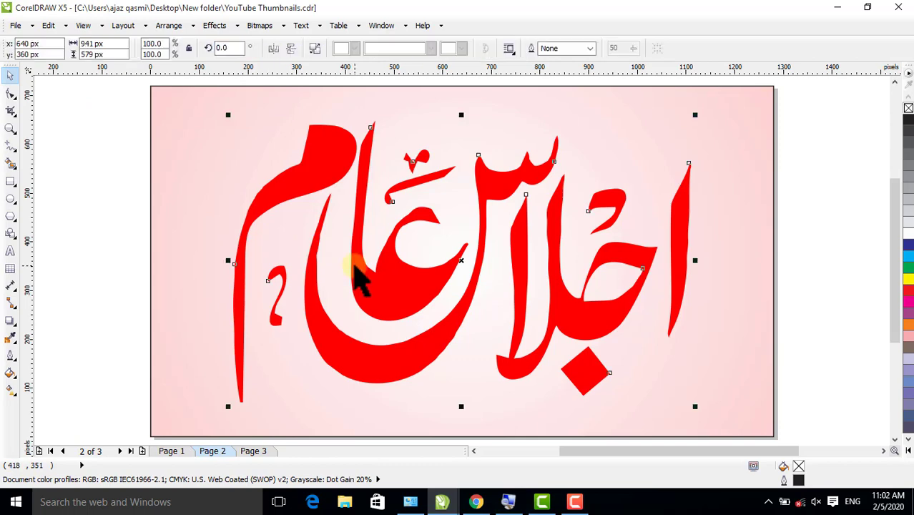
key(ctrl+Tab)
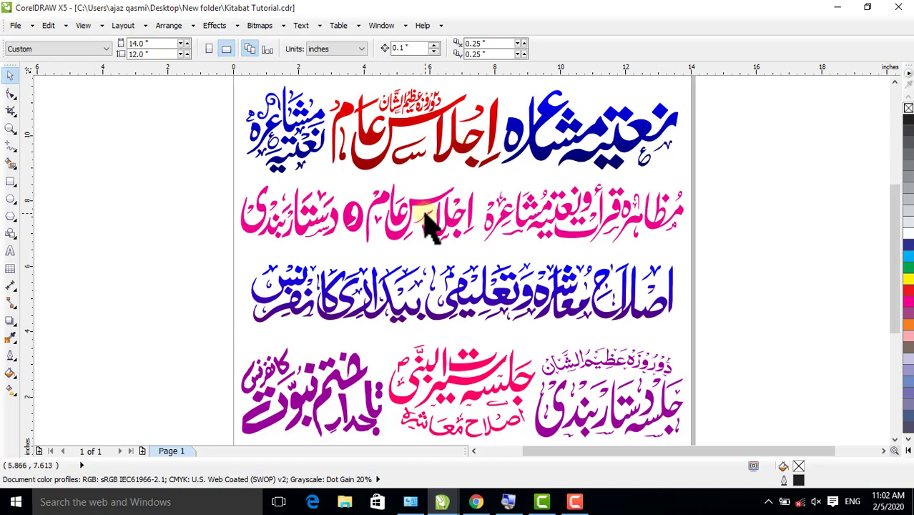
key(ctrl+Tab)
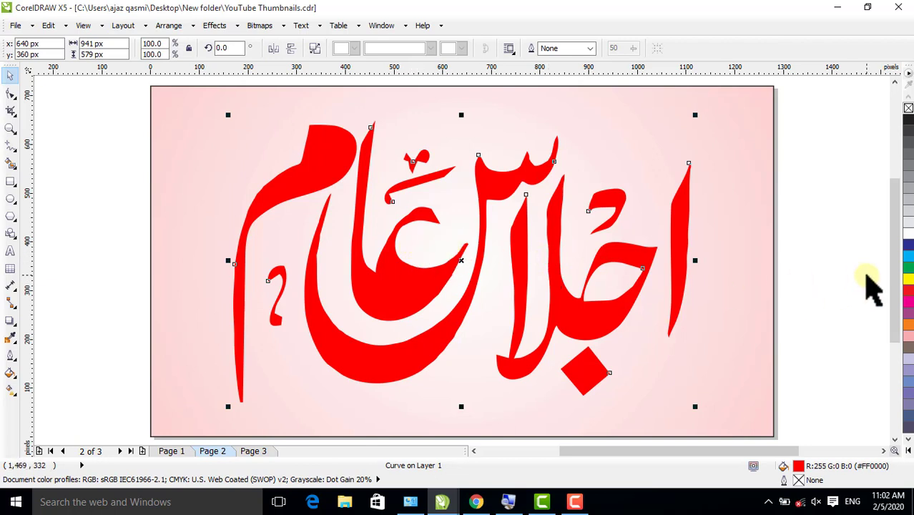
right_click(908, 282)
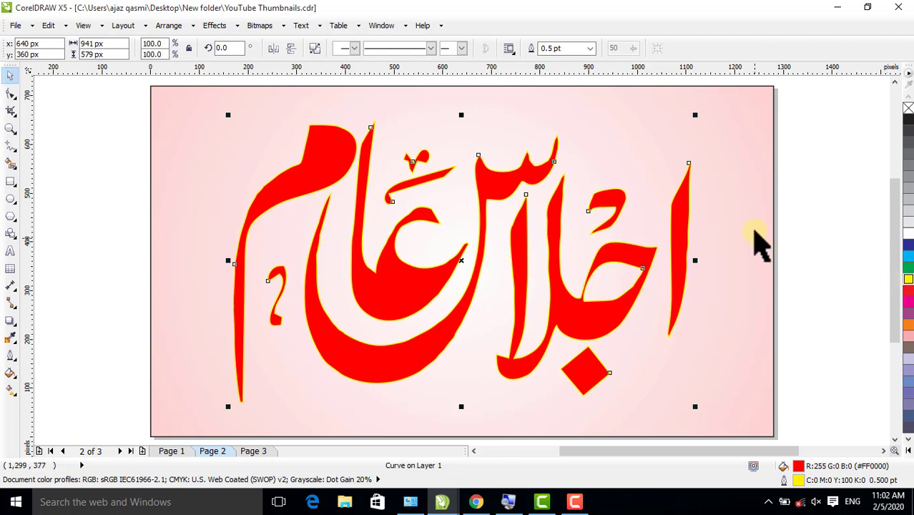
click(591, 48)
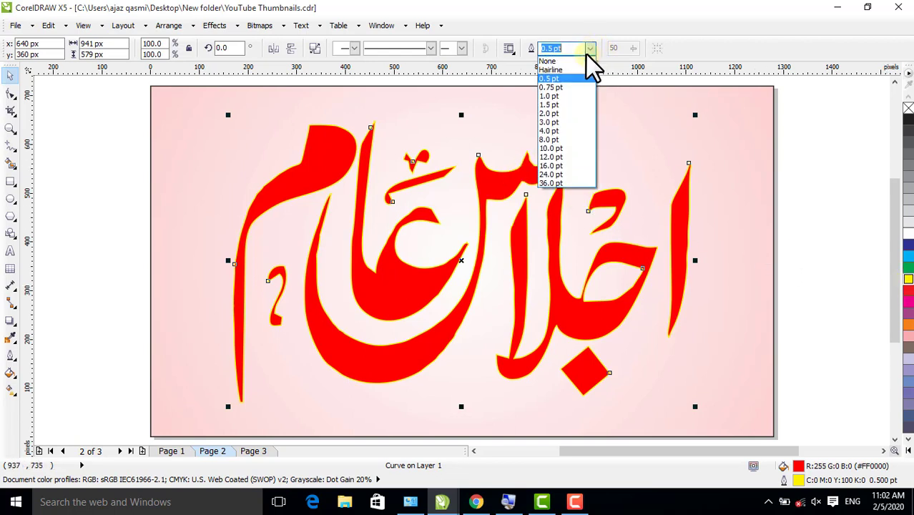
click(549, 133)
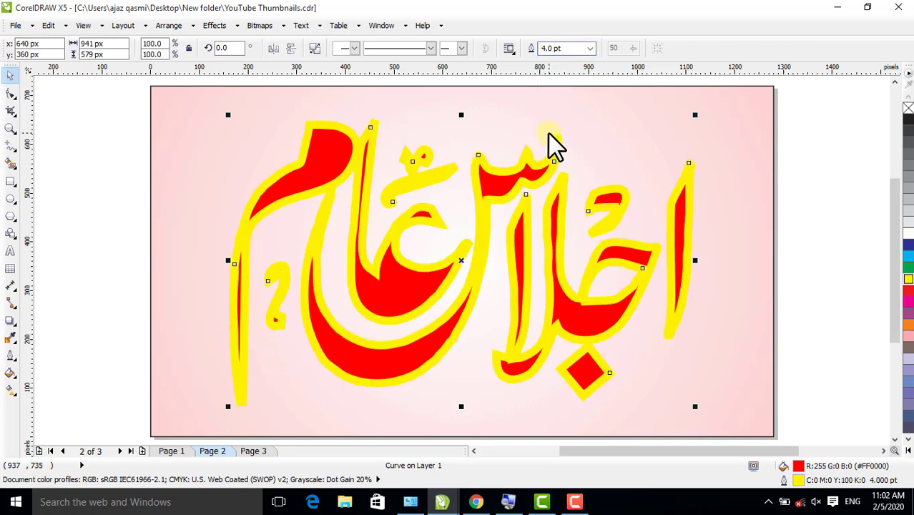
- Set the lettering's outline width to 1.5 pt, placed behind the fill and scaled with the image
double_click(782, 480)
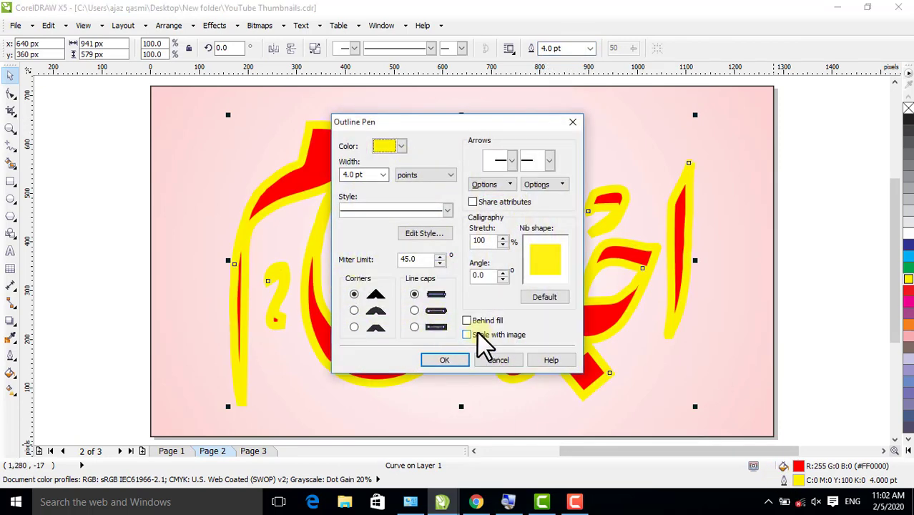
click(384, 175)
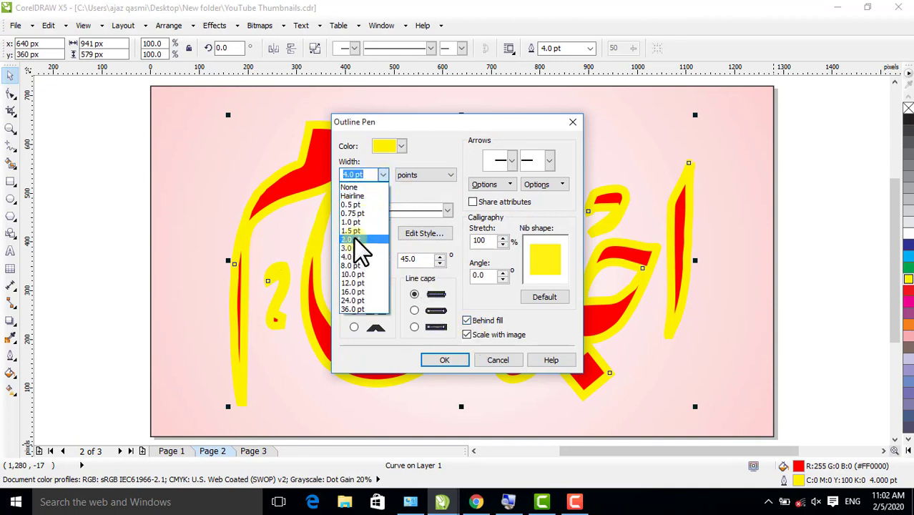
click(354, 232)
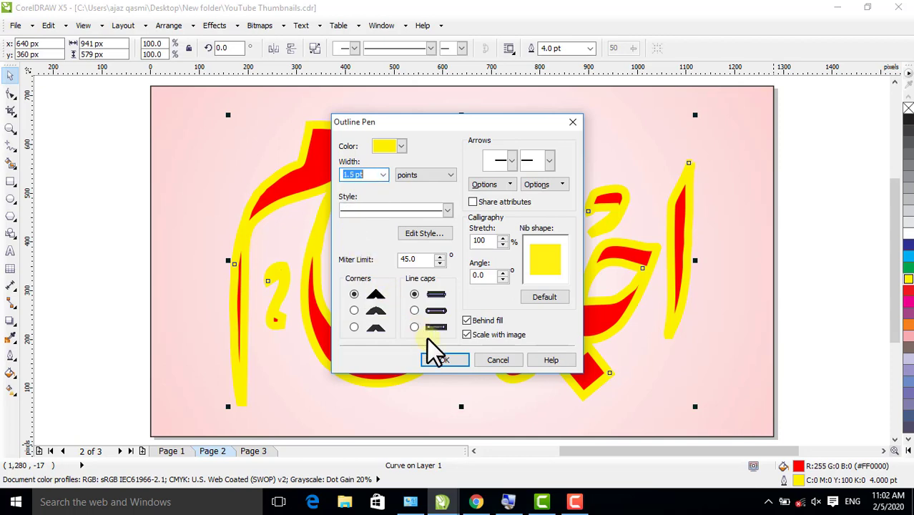
click(444, 360)
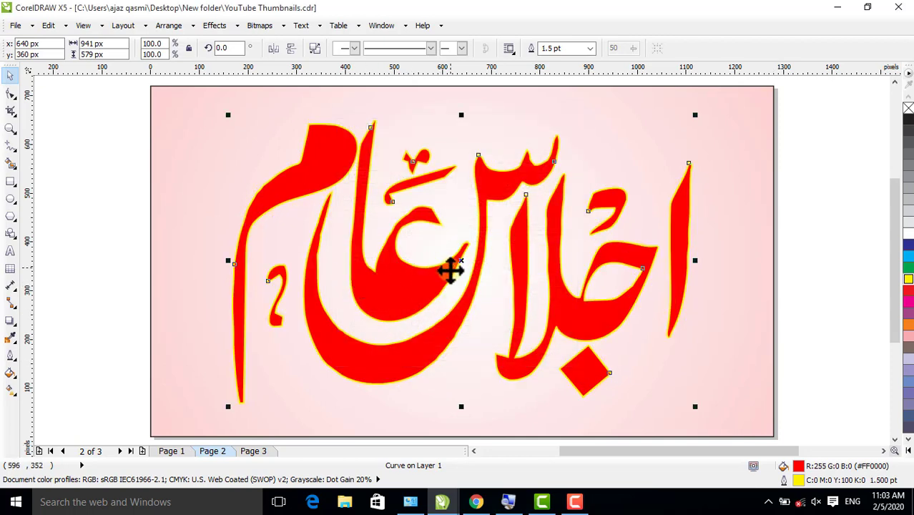
click(11, 129)
drag(633, 294, 709, 345)
right_click(463, 244)
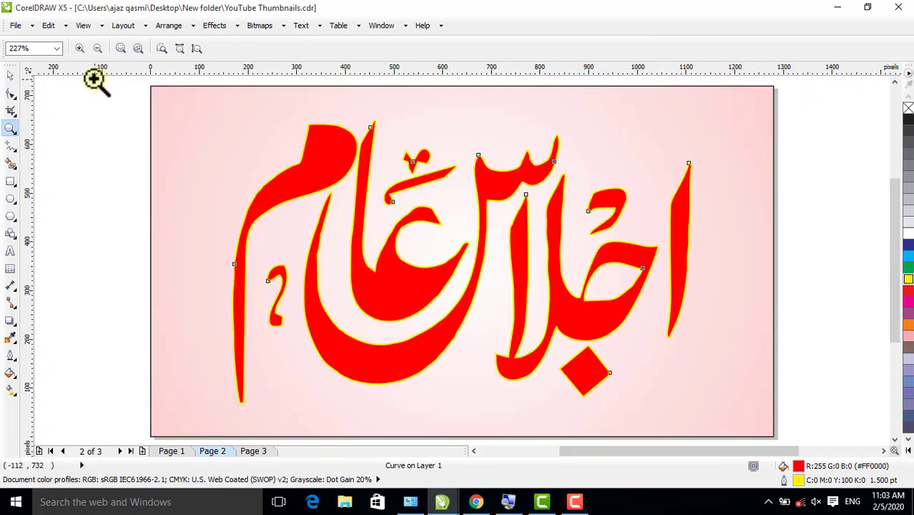
click(10, 76)
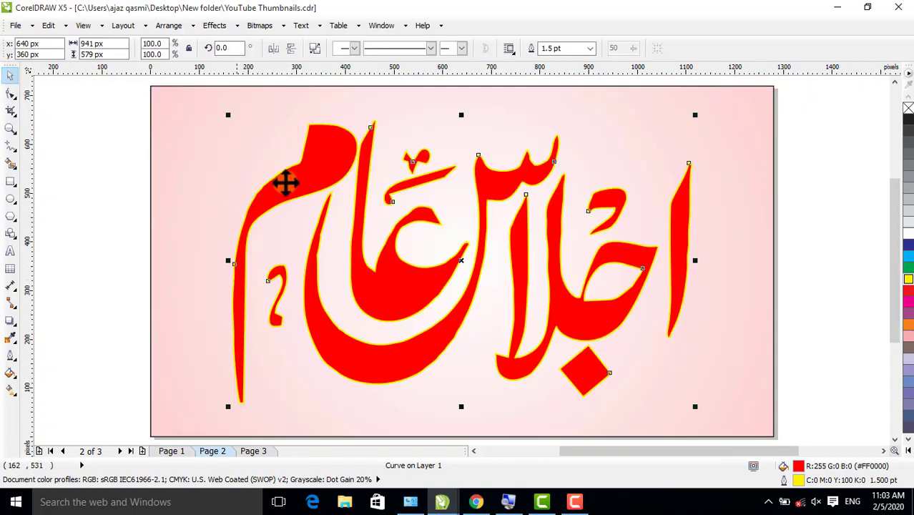
click(167, 29)
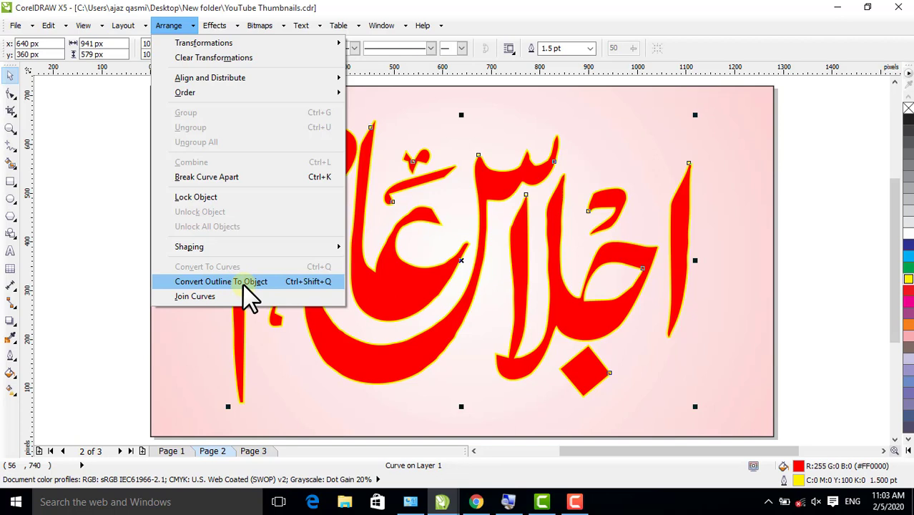
click(815, 228)
- Try the lettering's outline in cyan and black, and set it back to yellow
click(13, 131)
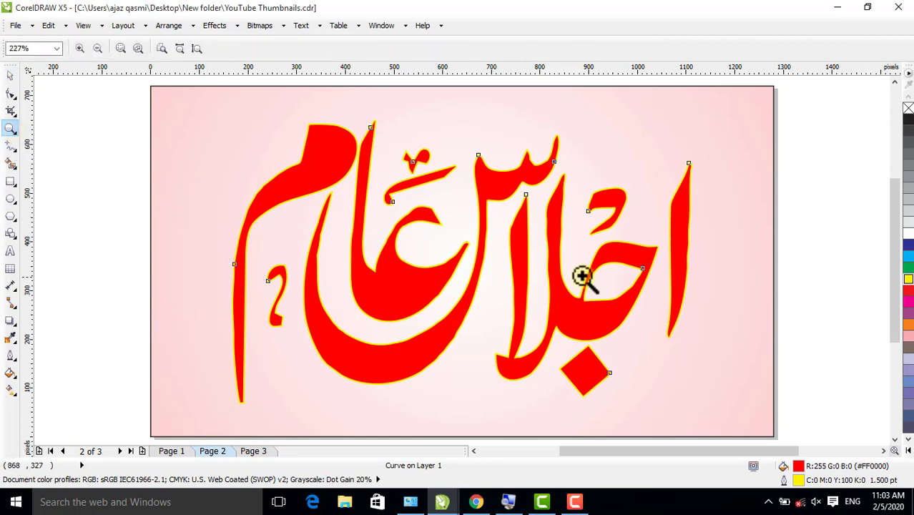
scroll(715, 336, up, 2)
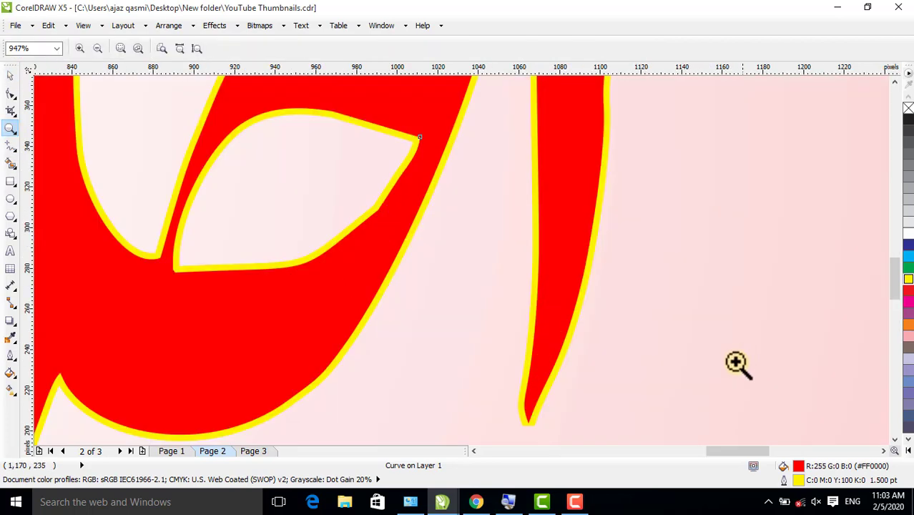
click(12, 75)
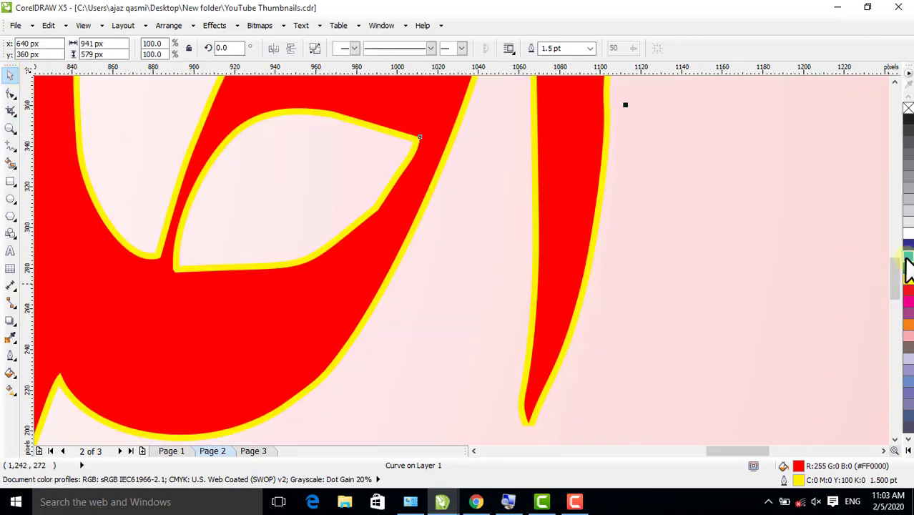
right_click(907, 262)
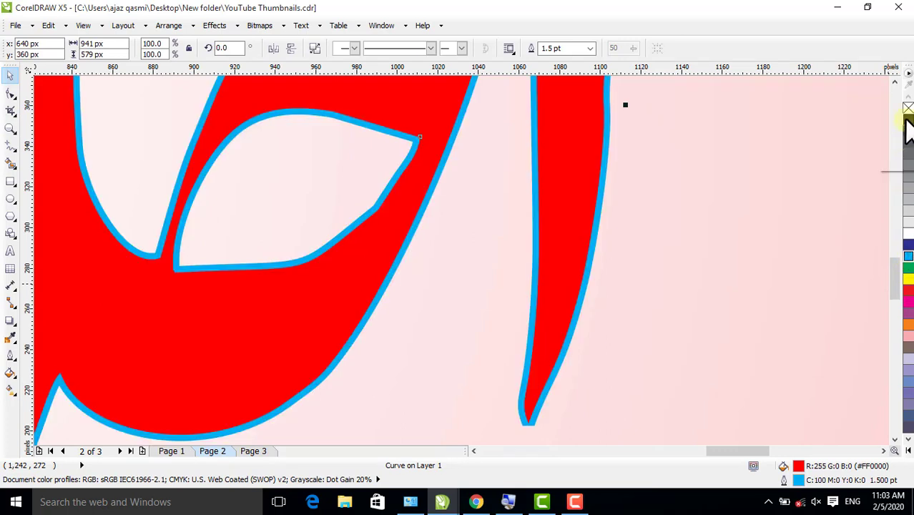
right_click(905, 120)
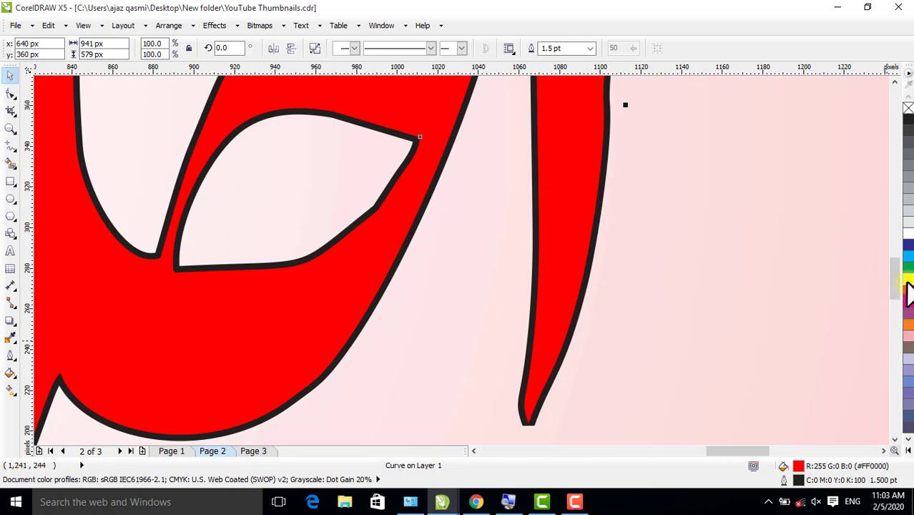
right_click(907, 280)
key(shift+F4)
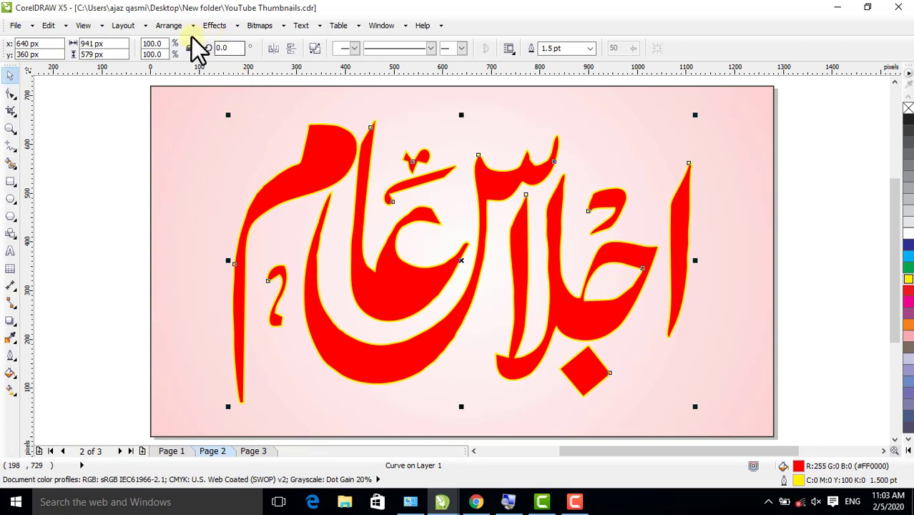
- Convert the red lettering's yellow outline to a separate object and clear the selection
click(178, 27)
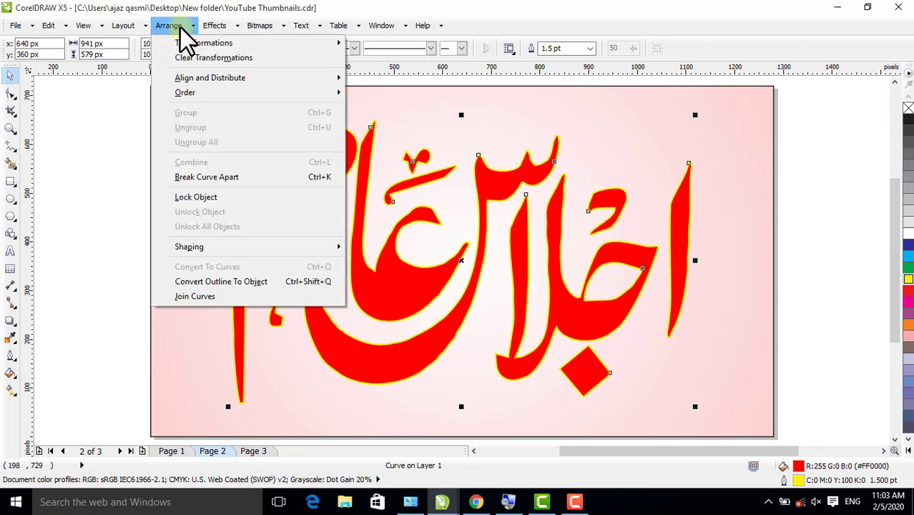
click(236, 282)
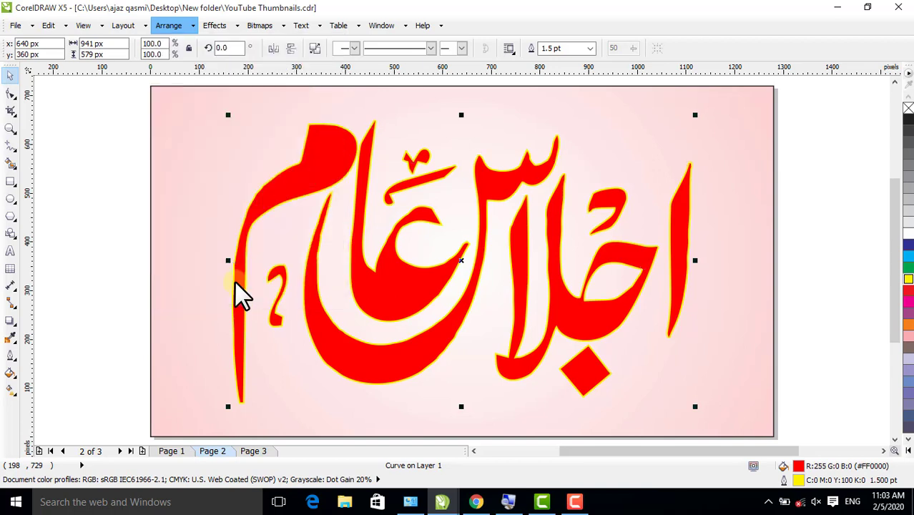
click(129, 172)
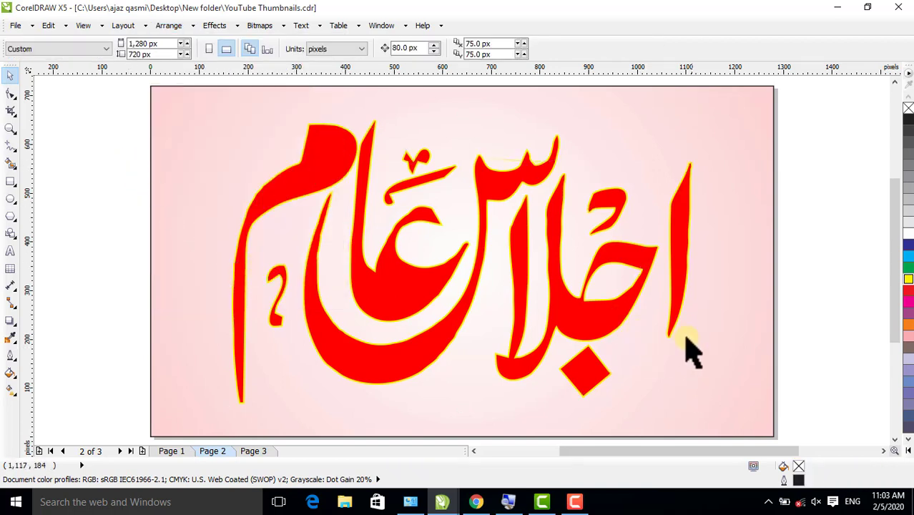
- Try moving the separated outline away from the lettering and recoloring it red and cyan, and undo these changes
drag(678, 325, 716, 344)
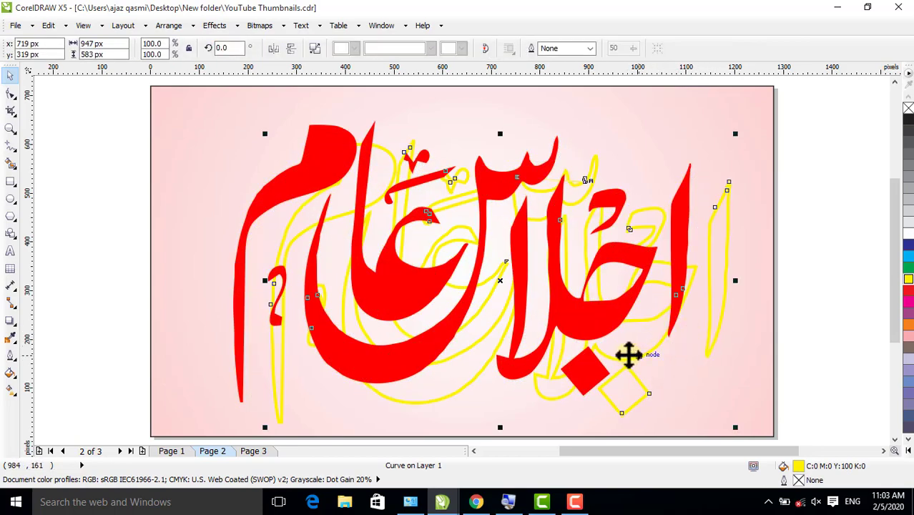
click(906, 288)
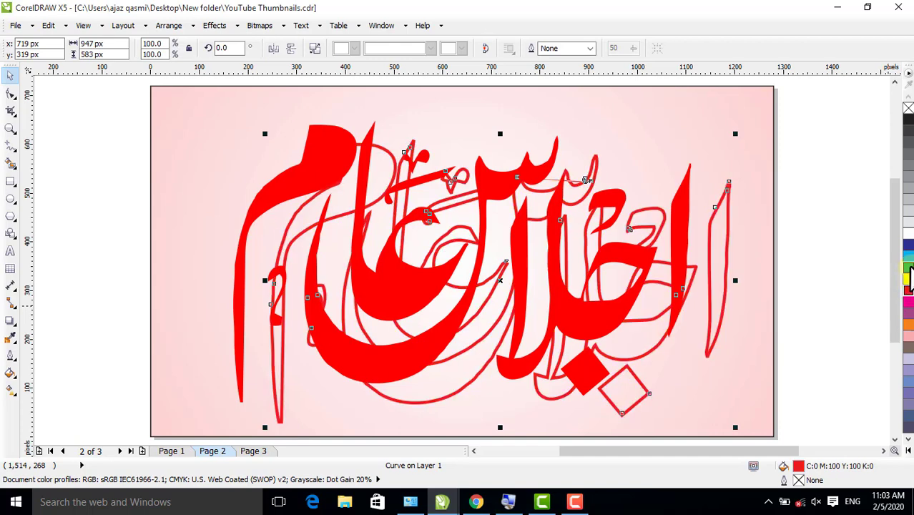
right_click(907, 257)
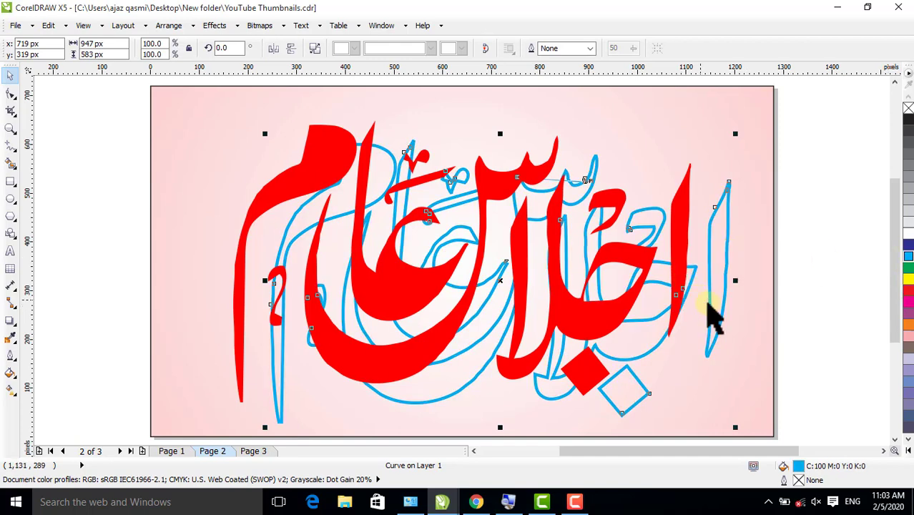
key(ctrl+z)
key(ctrl+z)
key(ctrl+z)
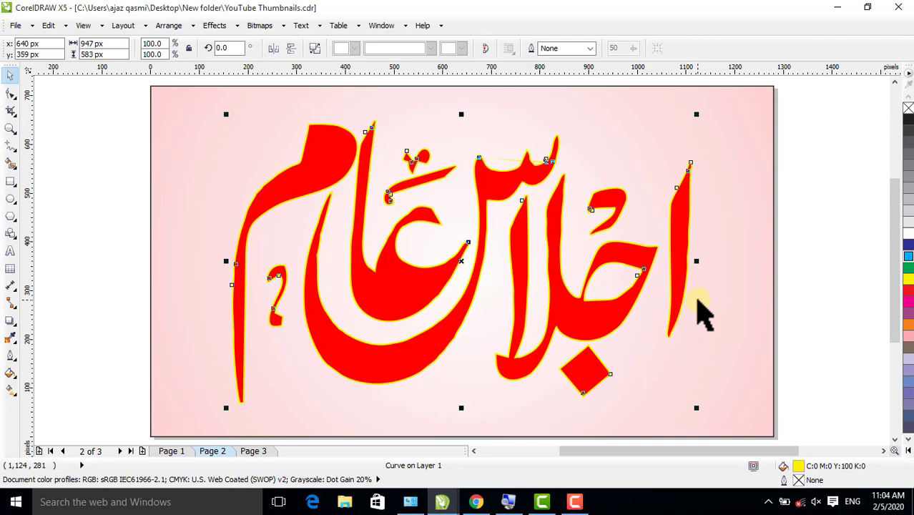
- Move the yellow outline object in front of the red lettering and apply the Medium Glow drop shadow preset to it
key(ctrl+Page_Up)
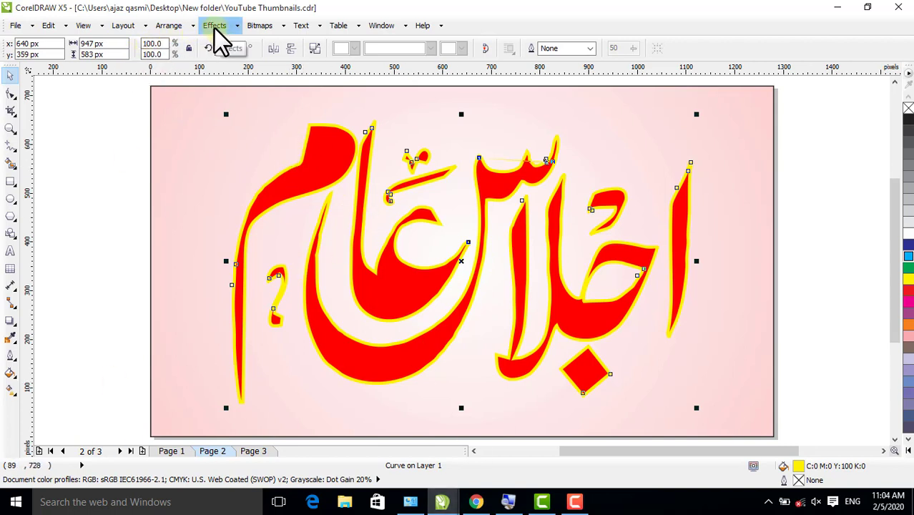
click(9, 323)
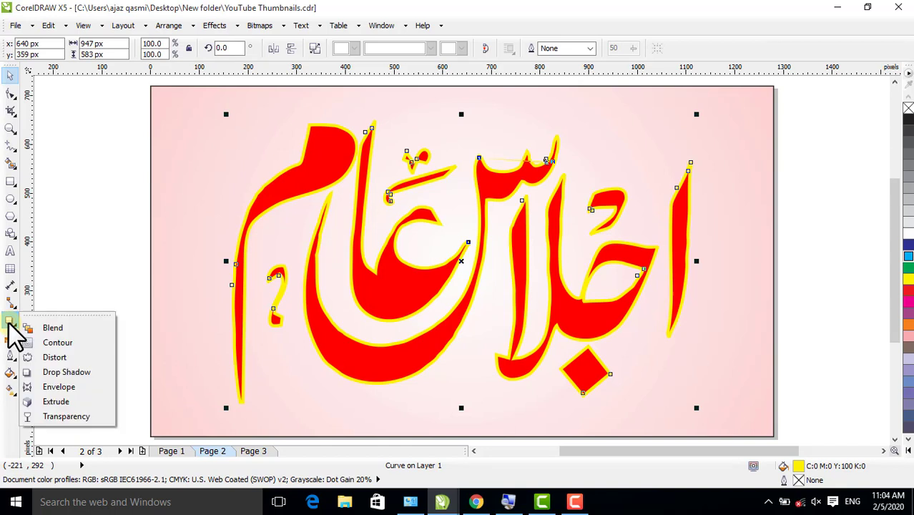
click(61, 372)
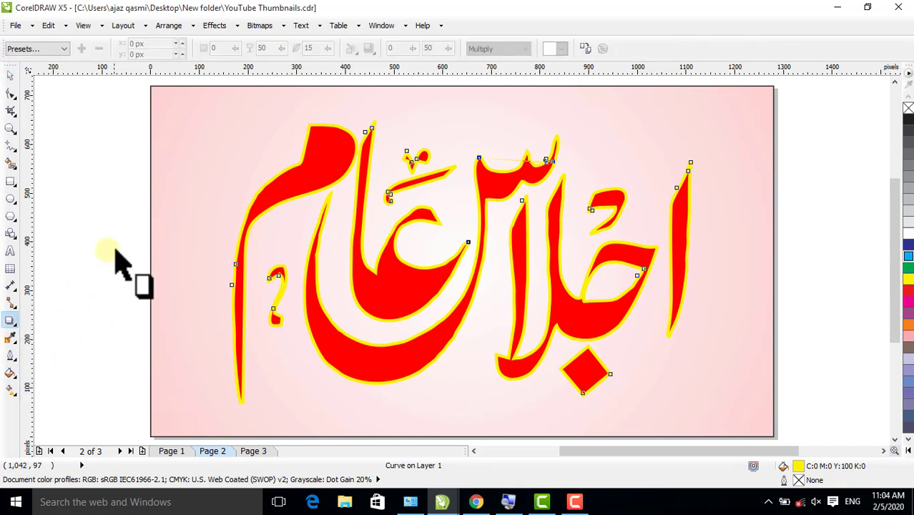
click(32, 46)
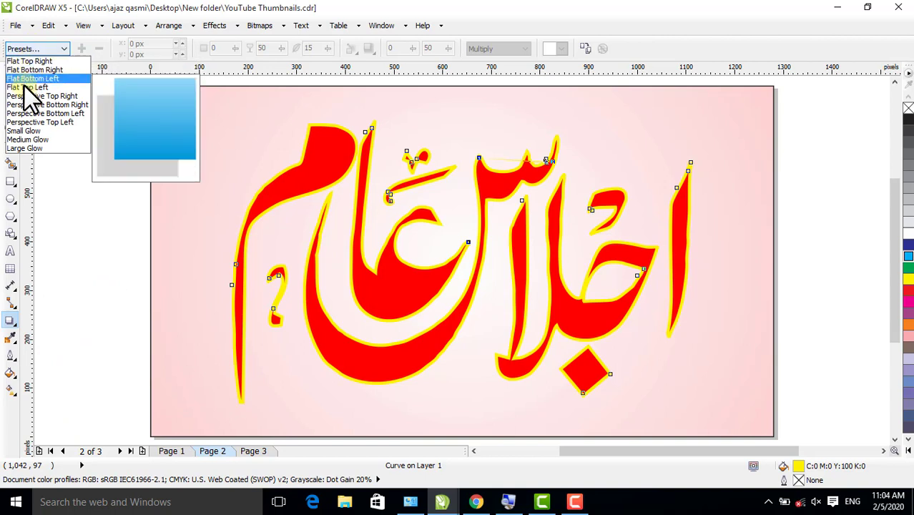
click(41, 141)
- Set the outline shadow's feathering direction to Middle and its feathering to 7
click(349, 50)
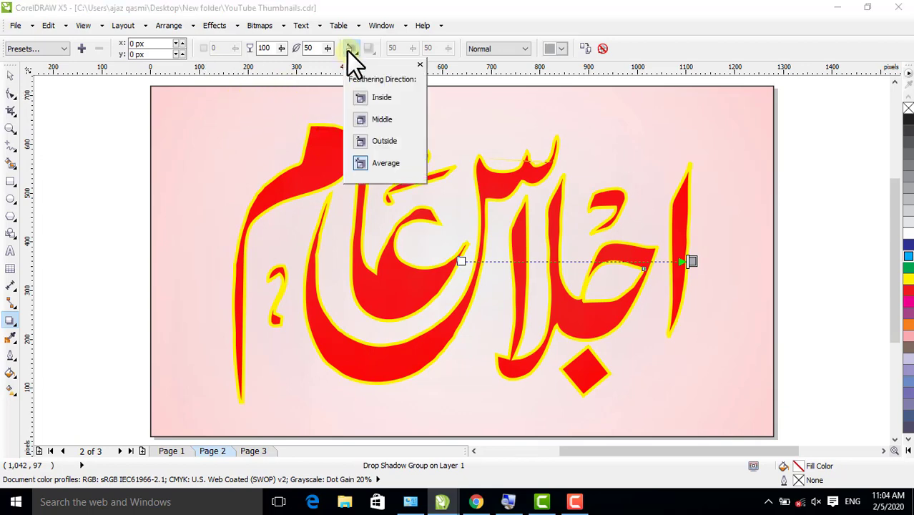
click(364, 120)
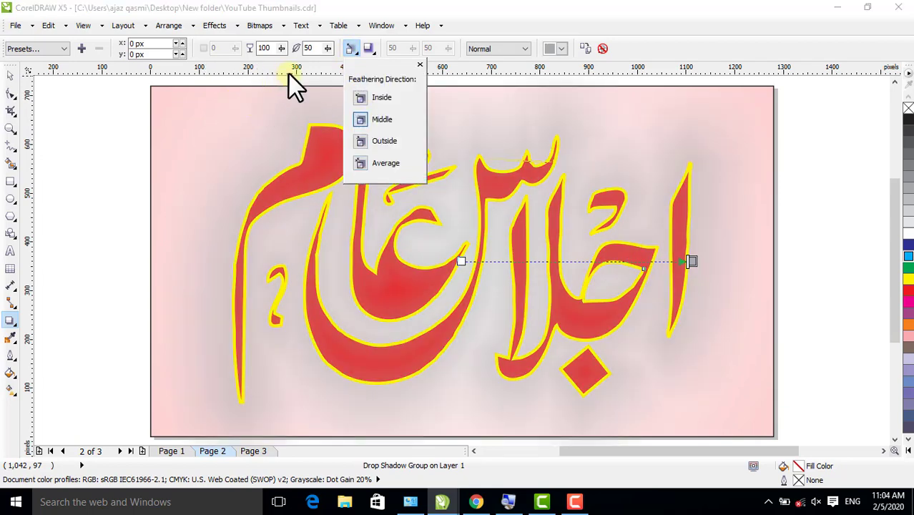
click(301, 49)
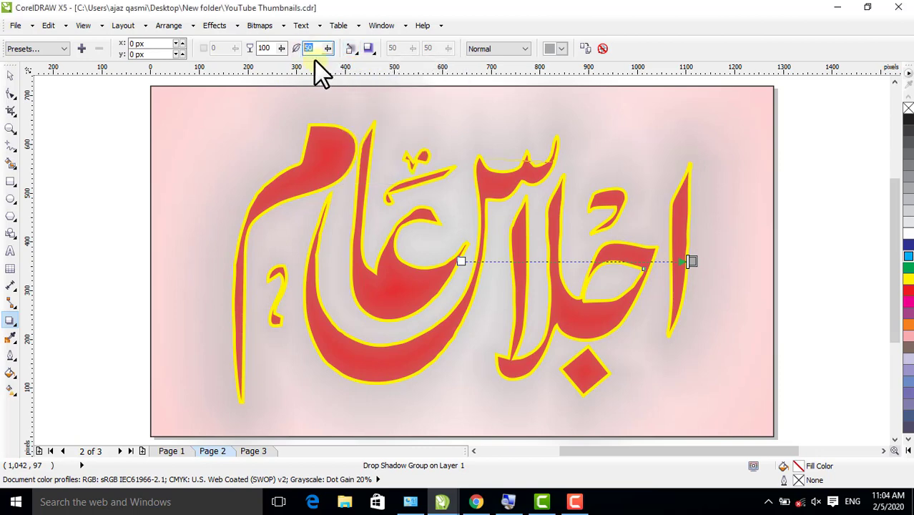
text(10)
key(Return)
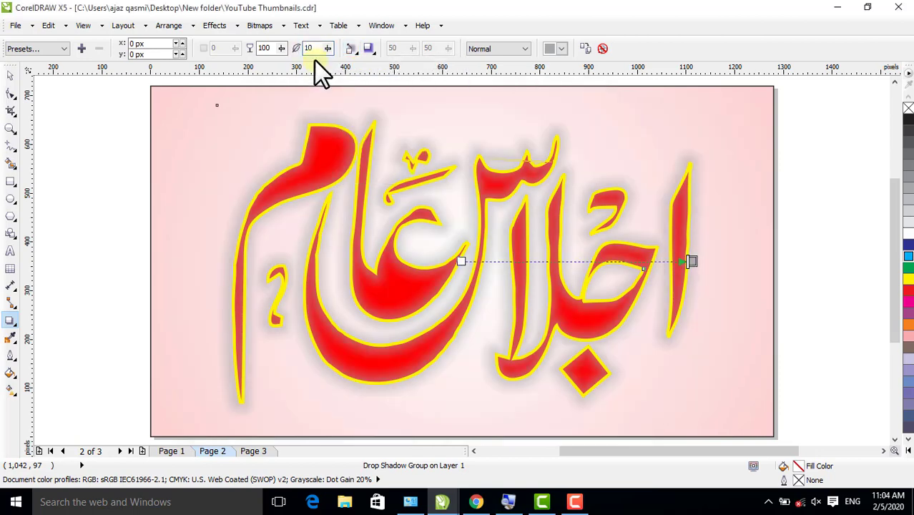
click(318, 51)
text(7)
key(Return)
- Change the yellow outline's drop shadow color to black
click(565, 50)
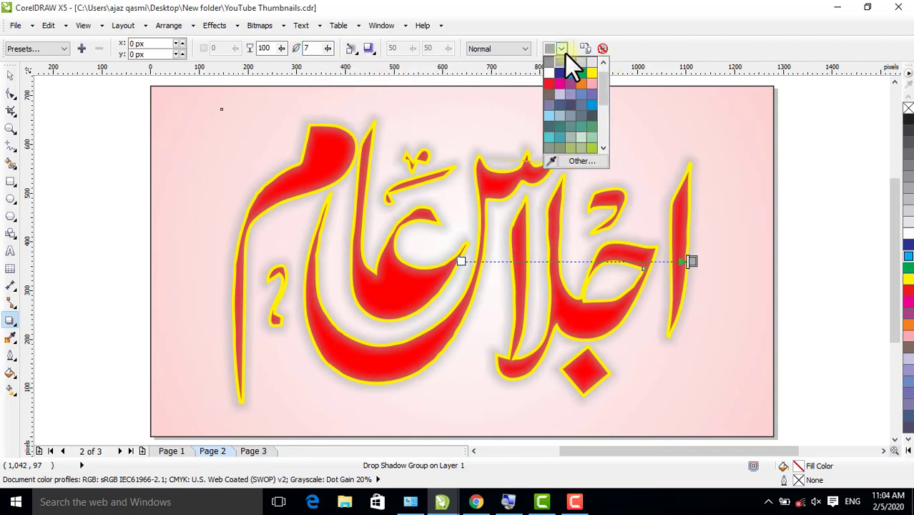
drag(601, 79, 600, 123)
click(594, 145)
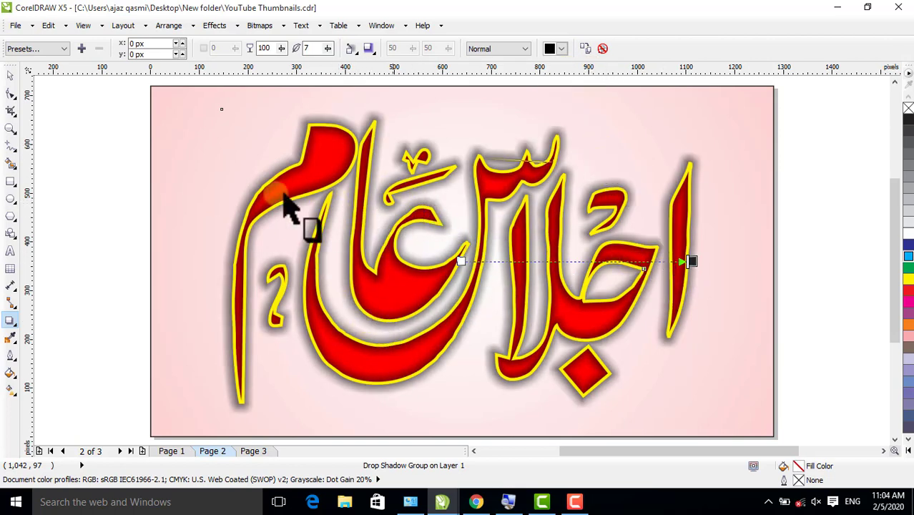
click(10, 128)
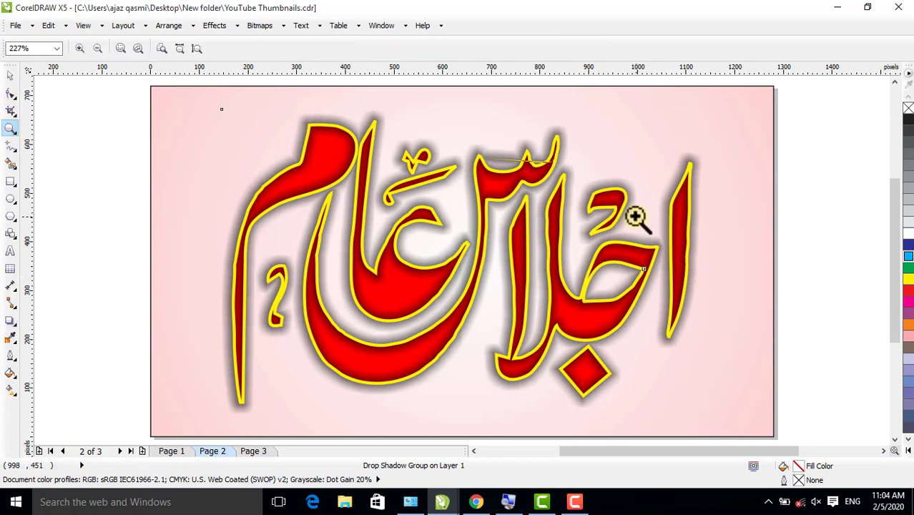
drag(634, 216, 728, 297)
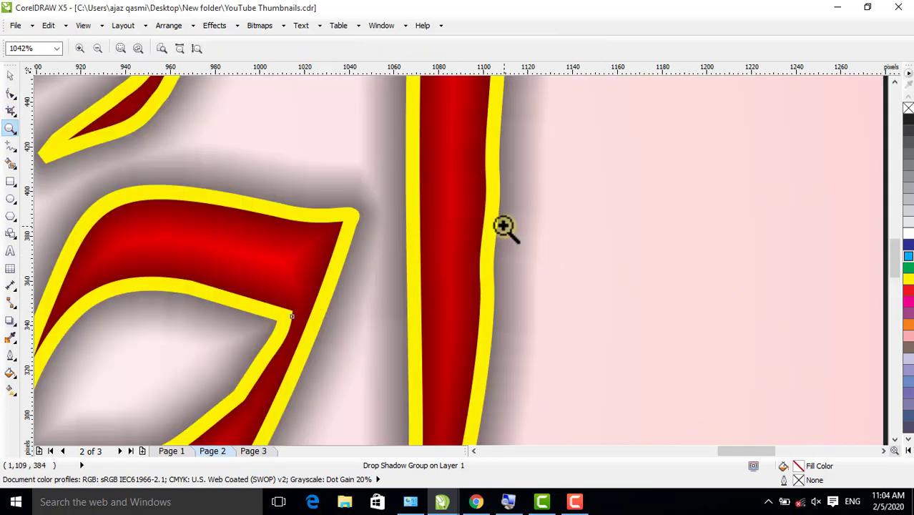
right_click(504, 227)
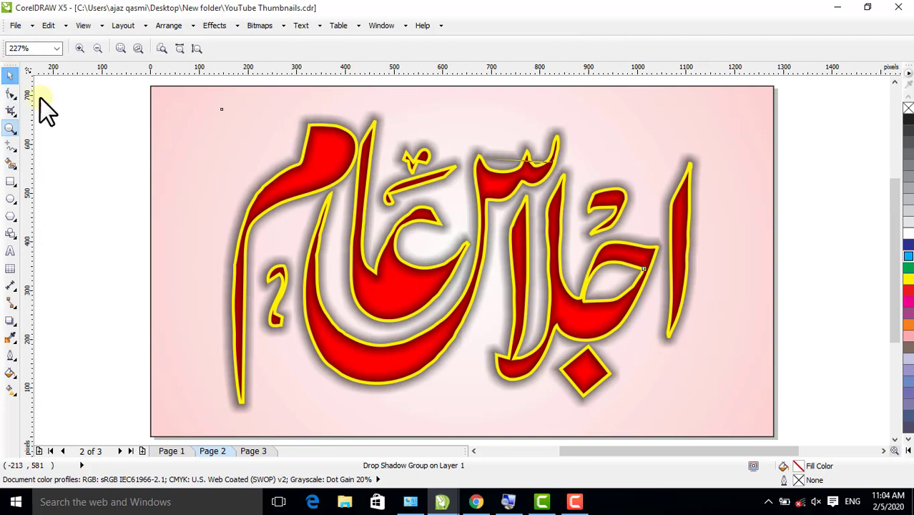
- Break the outline's drop shadow group apart into separate outline and shadow objects, and clear the selection
click(9, 76)
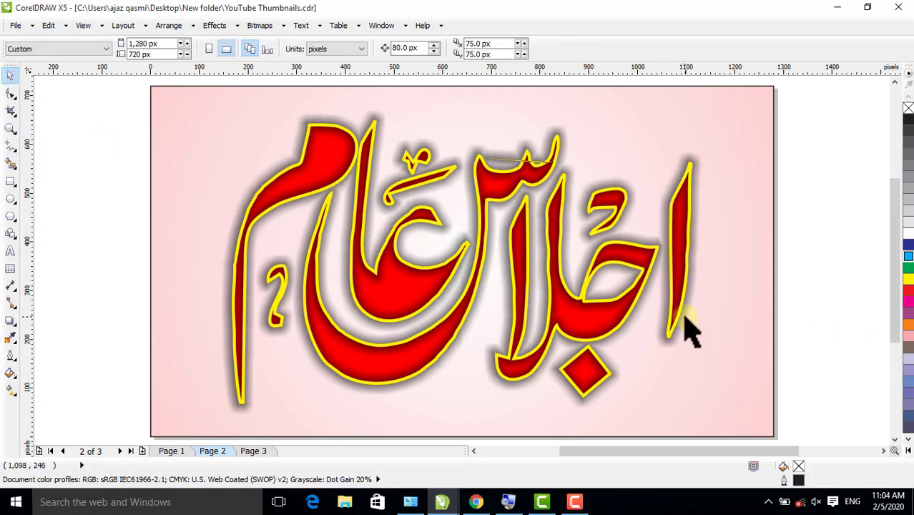
drag(686, 311, 670, 330)
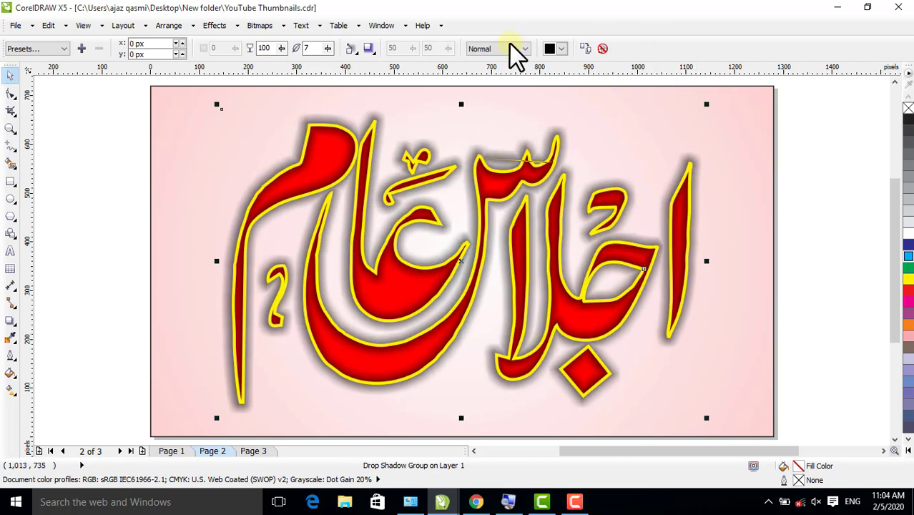
click(172, 24)
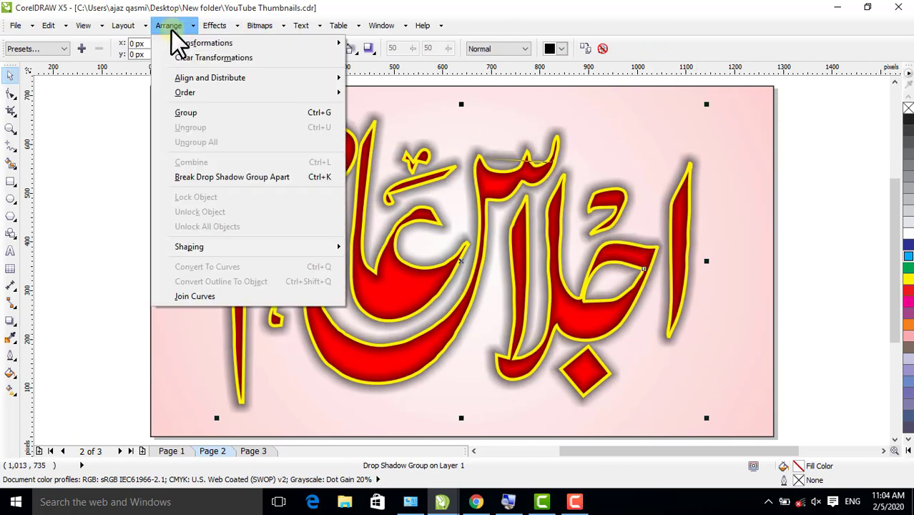
click(256, 188)
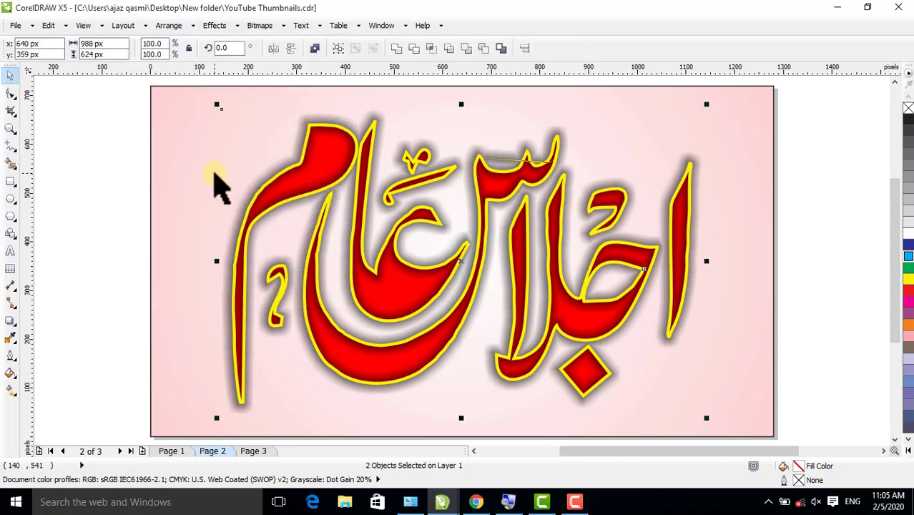
click(110, 141)
- Move the separated yellow outline off the lettering and delete it
click(700, 244)
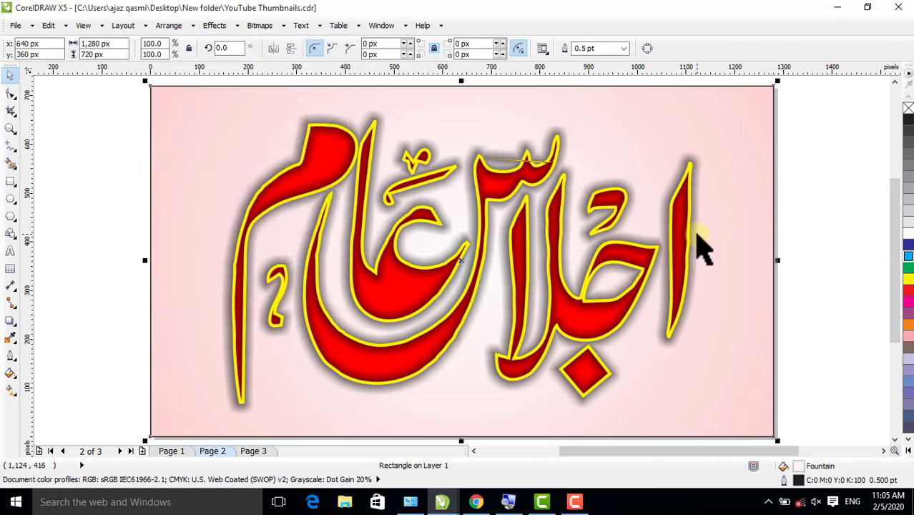
click(687, 234)
drag(687, 234, 520, 251)
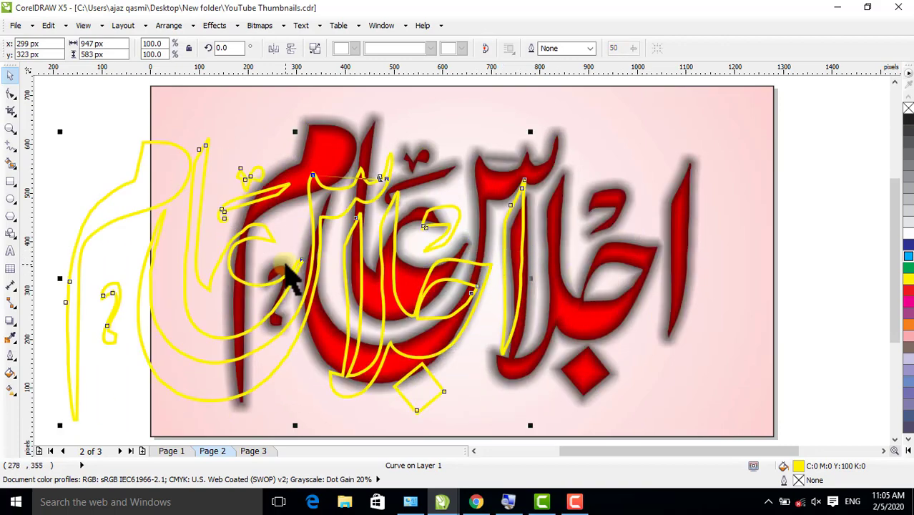
key(Delete)
- Select the separated black shadow object and send it back one level, behind the red lettering
click(693, 239)
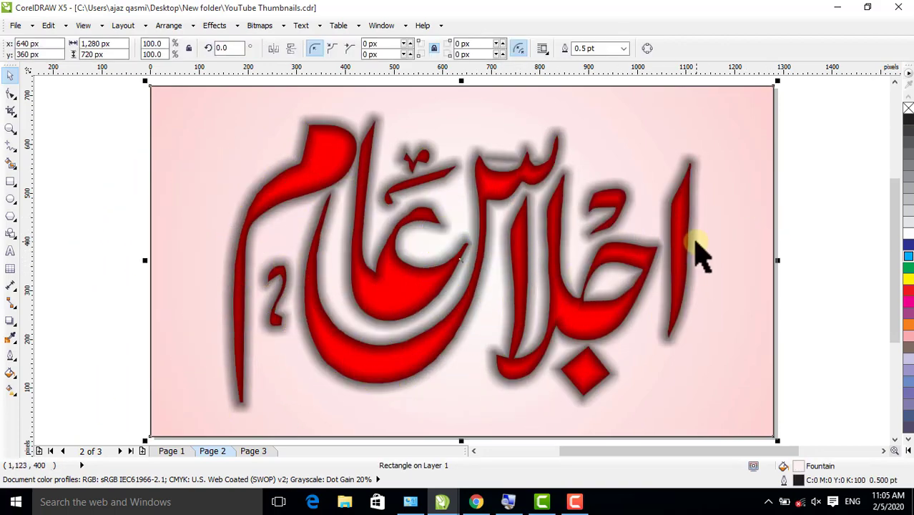
mouse_move(690, 241)
mouse_down()
mouse_move(711, 267)
mouse_move(688, 251)
mouse_up()
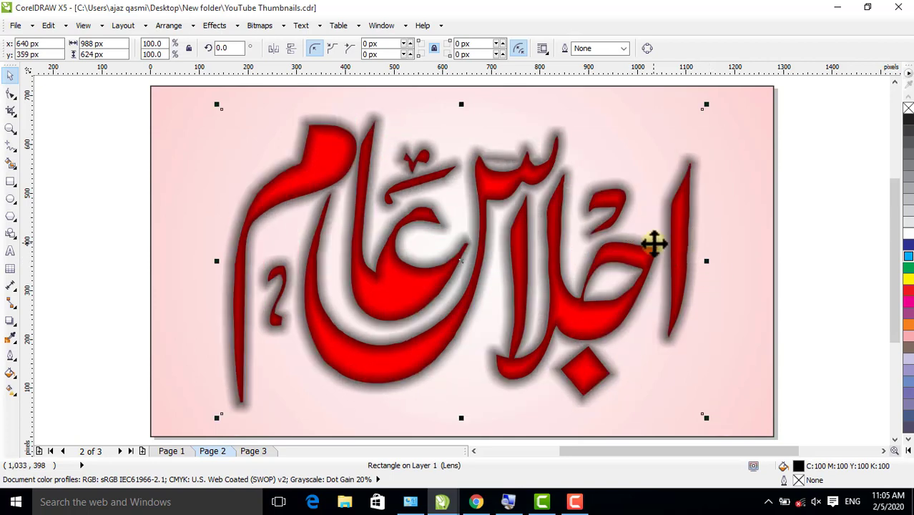
right_click(689, 249)
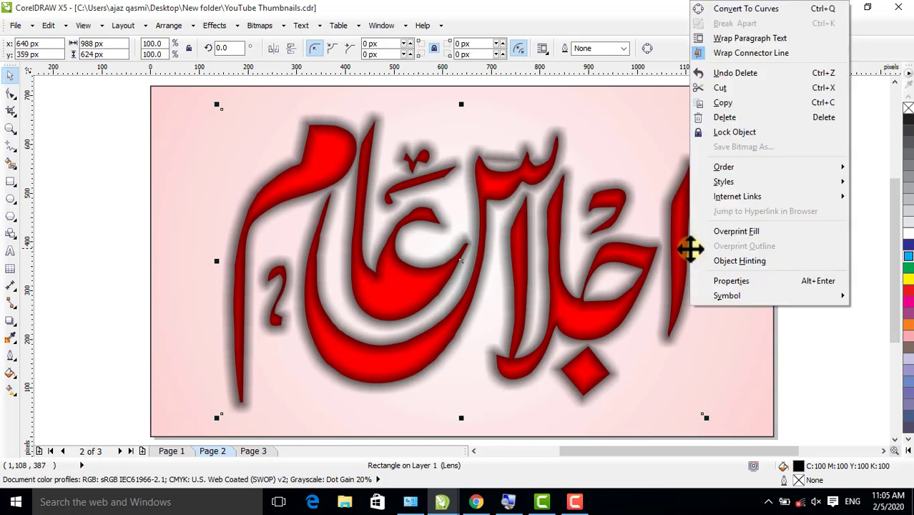
mouse_move(753, 169)
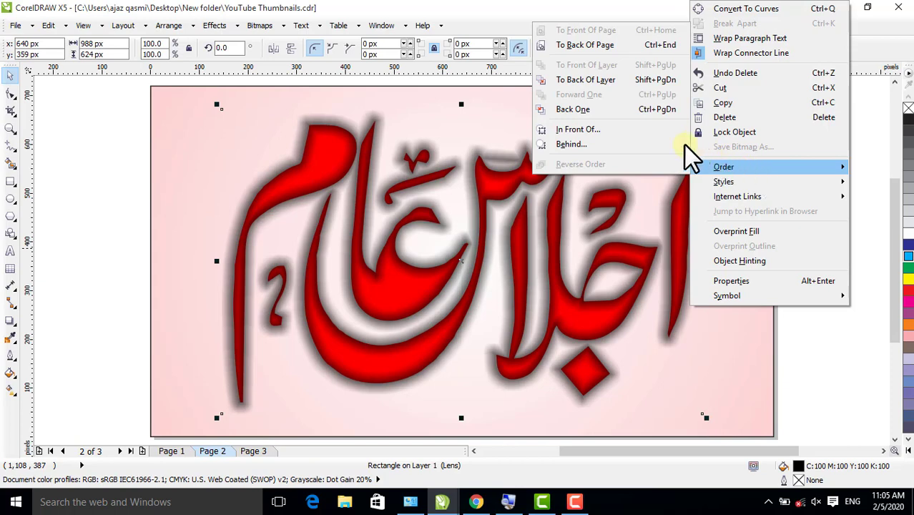
click(582, 111)
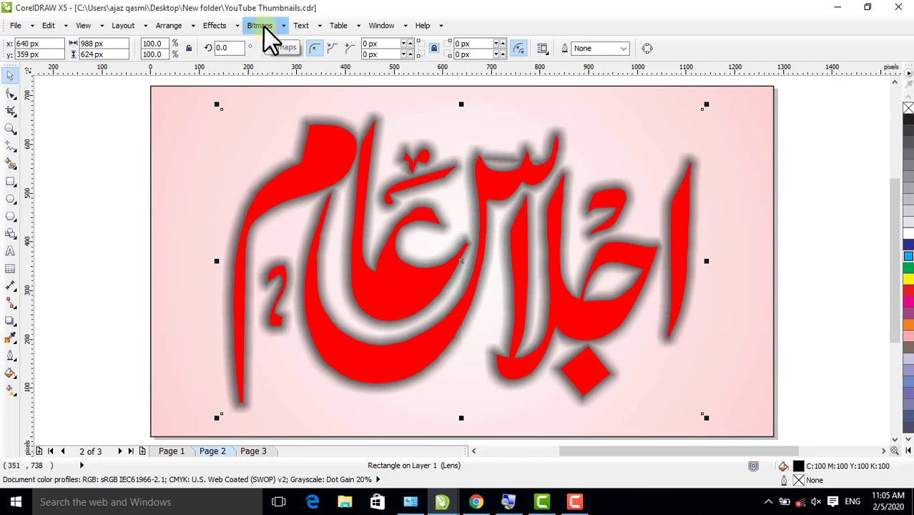
- PowerClip the black shadow inside the red lettering so it shades only the letters' inner edges
click(226, 26)
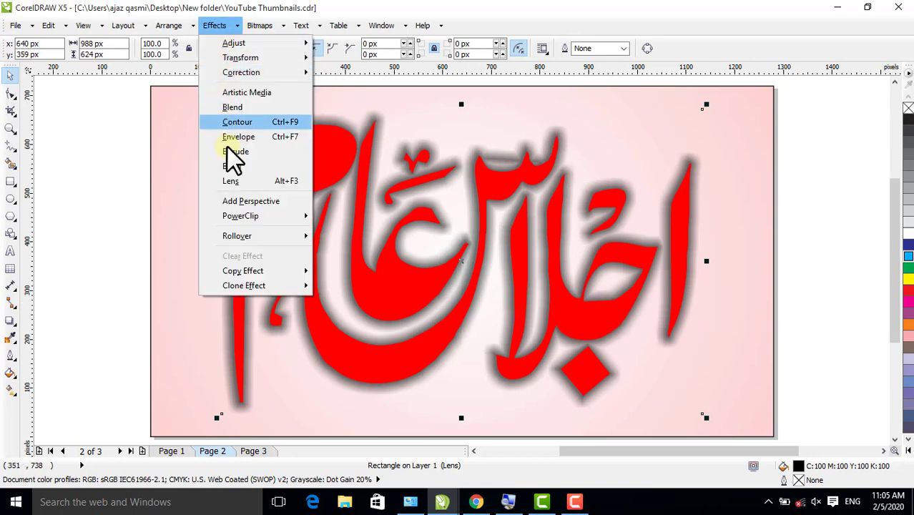
mouse_move(256, 218)
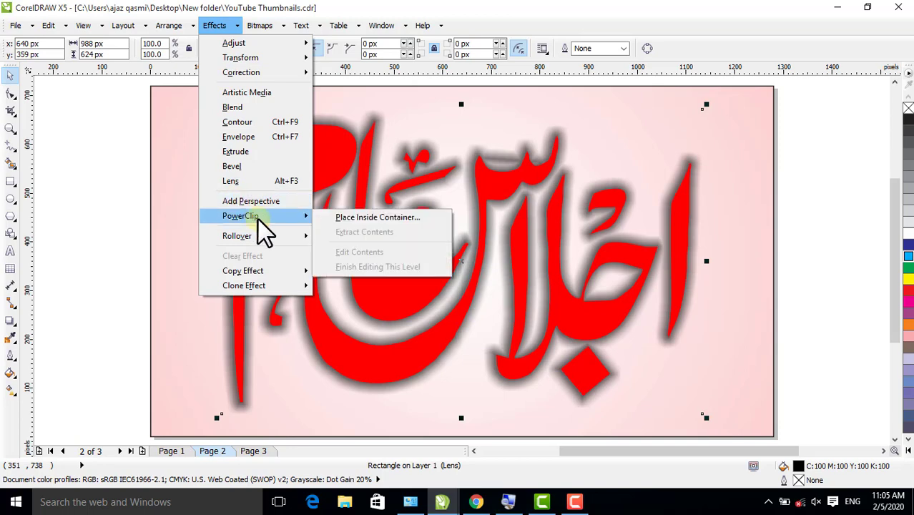
click(355, 221)
click(286, 184)
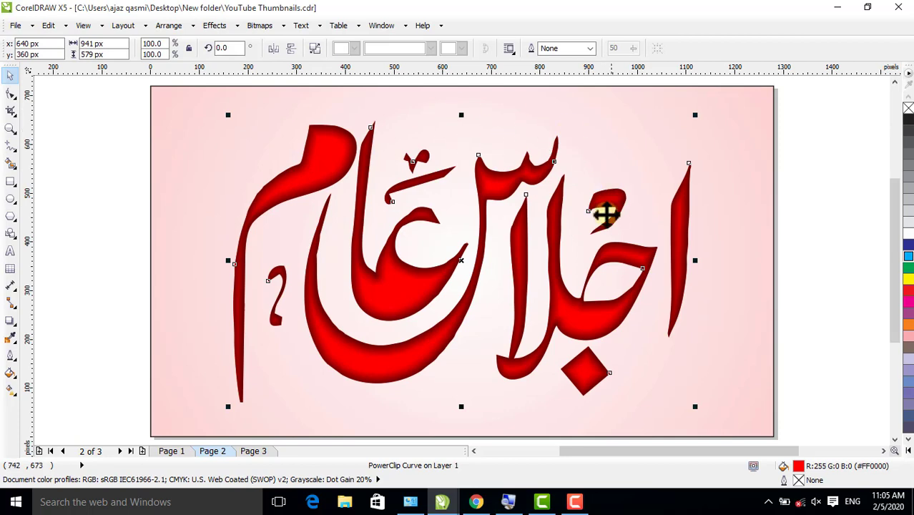
click(10, 128)
drag(259, 124, 445, 229)
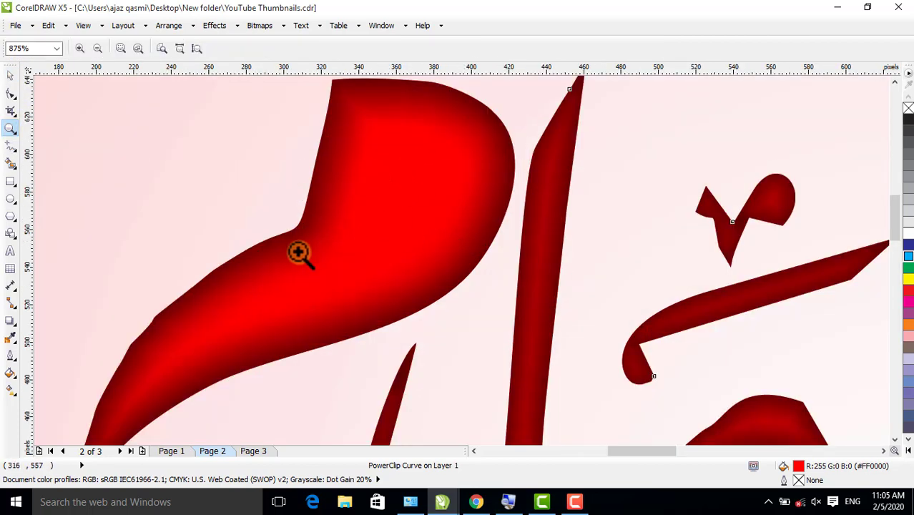
right_click(368, 236)
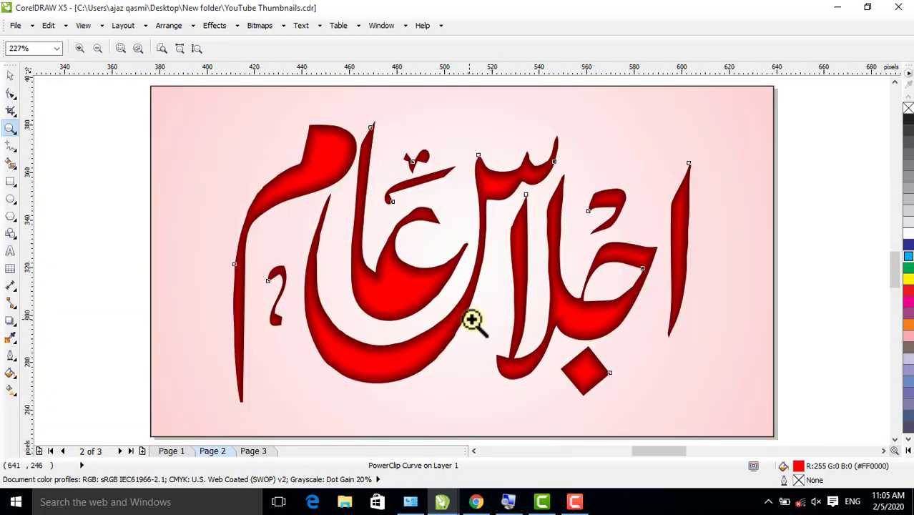
click(472, 320)
right_click(461, 266)
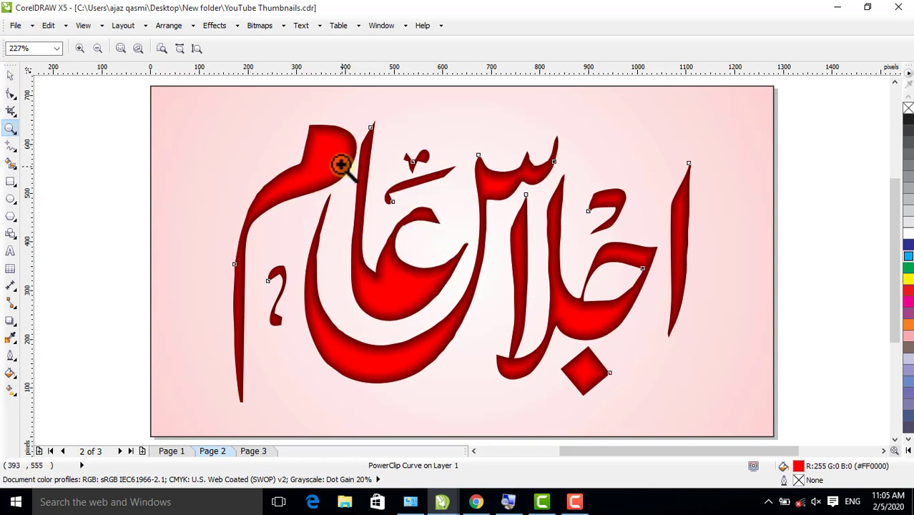
- Give the shaded red lettering a yellow outline with a width of 2.0 pt
click(10, 76)
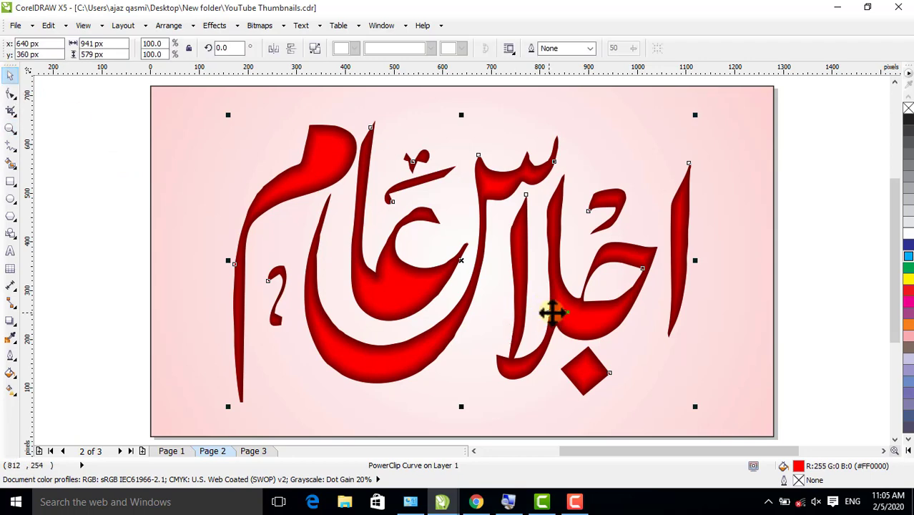
right_click(907, 280)
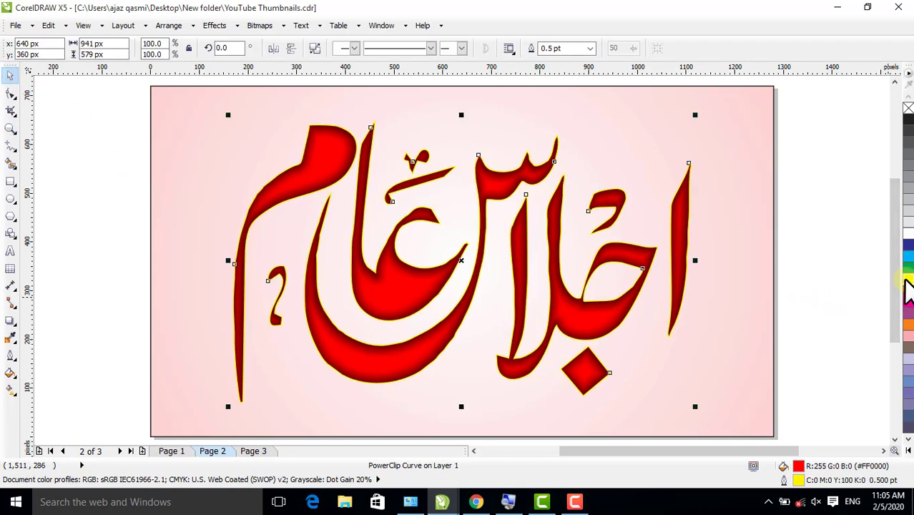
click(590, 49)
click(564, 113)
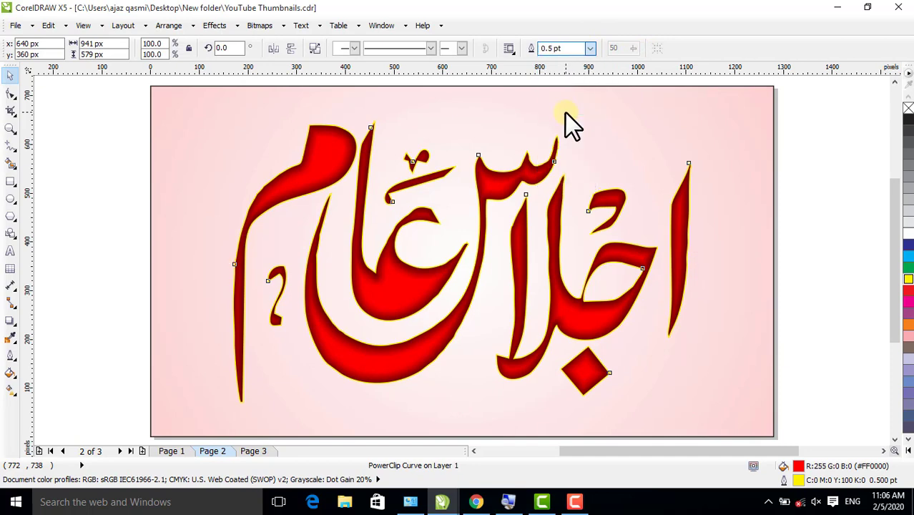
- Set the lettering's outline to behind fill and scale with image, trying it in white before returning it to yellow
double_click(784, 480)
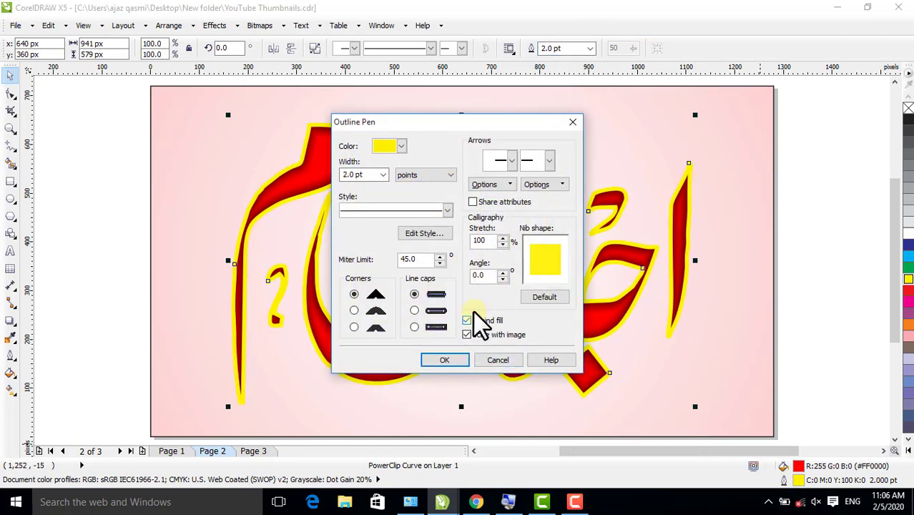
click(466, 334)
click(437, 361)
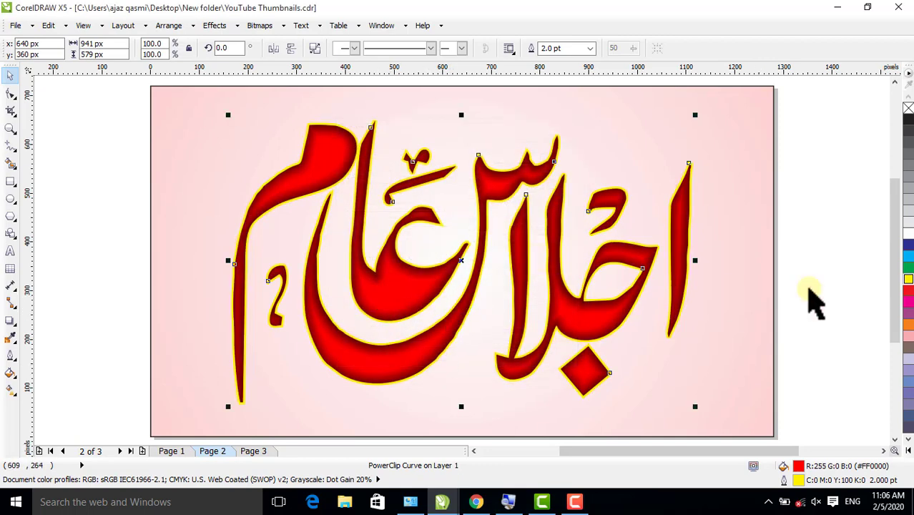
right_click(907, 233)
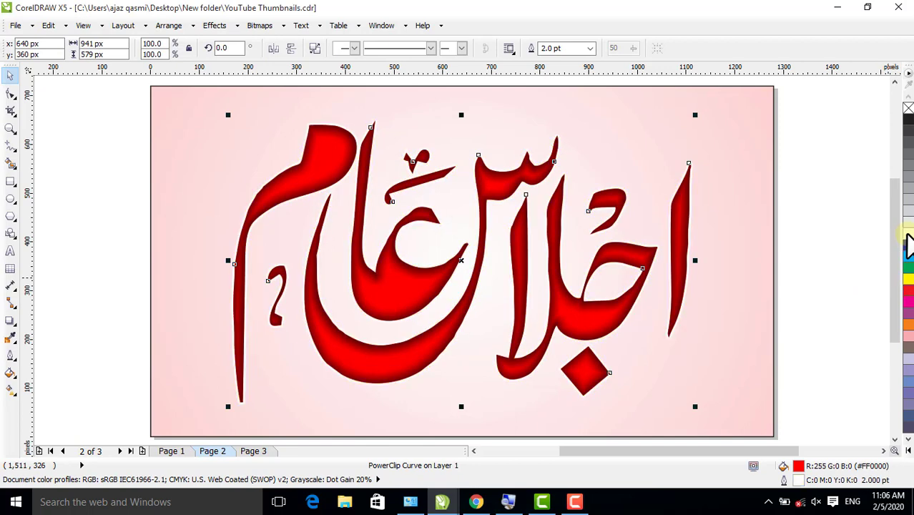
right_click(908, 280)
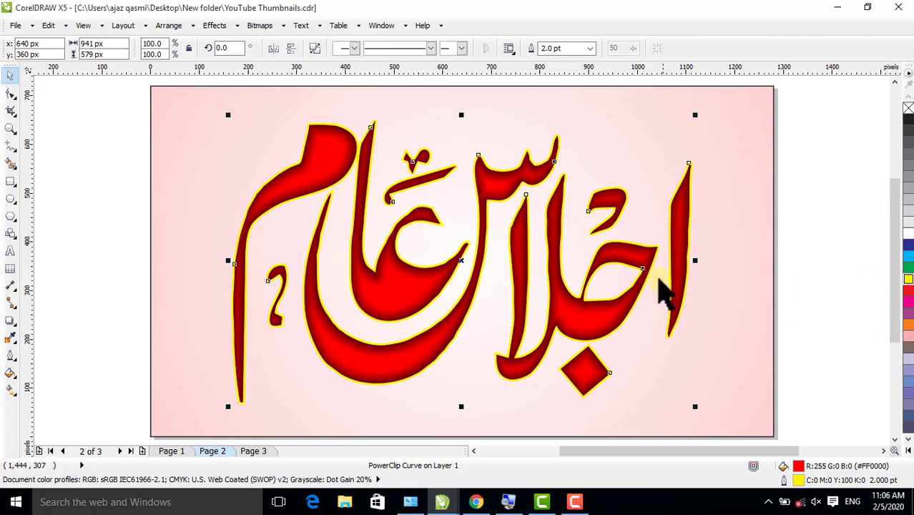
- Apply the Flat Bottom Right drop shadow preset to the lettering and bring its offset in to about 13 px, -10 px
click(9, 322)
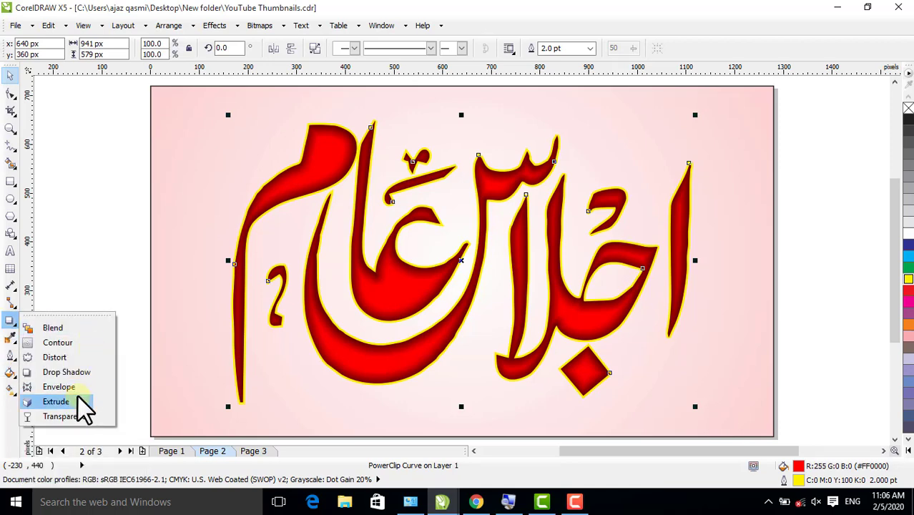
click(74, 372)
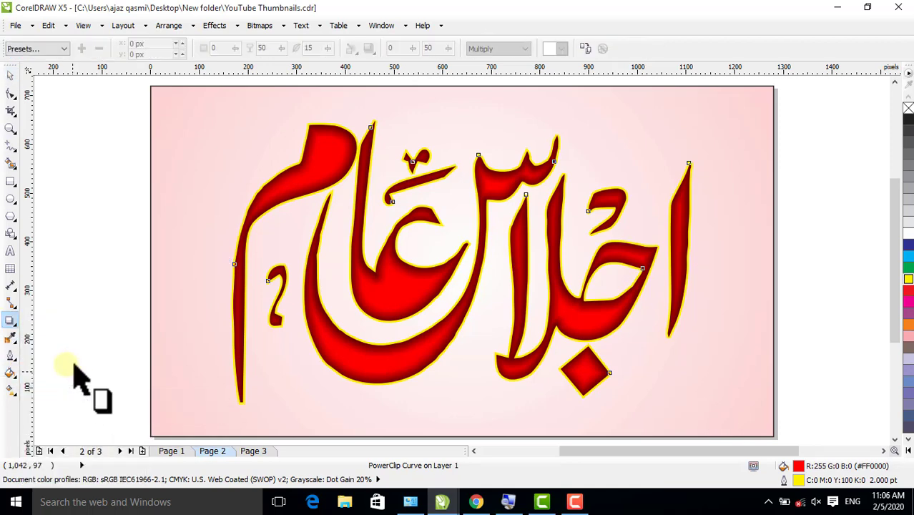
click(49, 51)
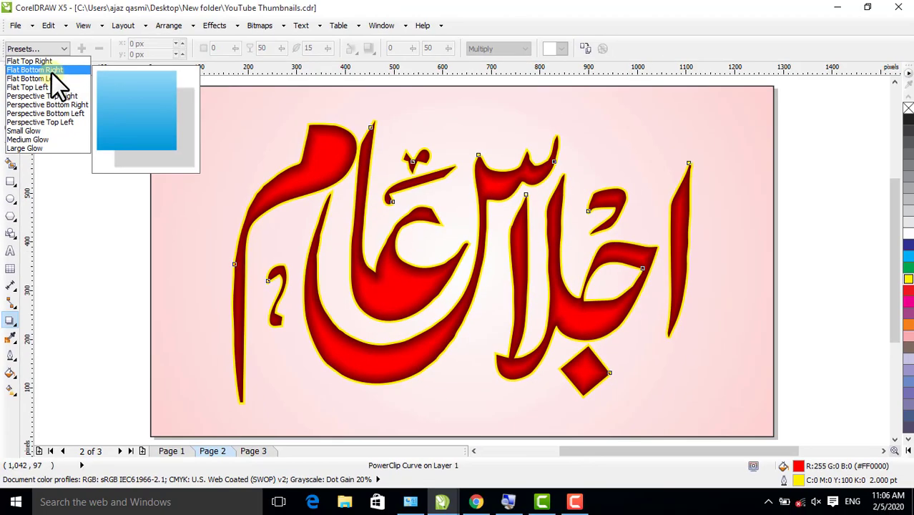
click(51, 72)
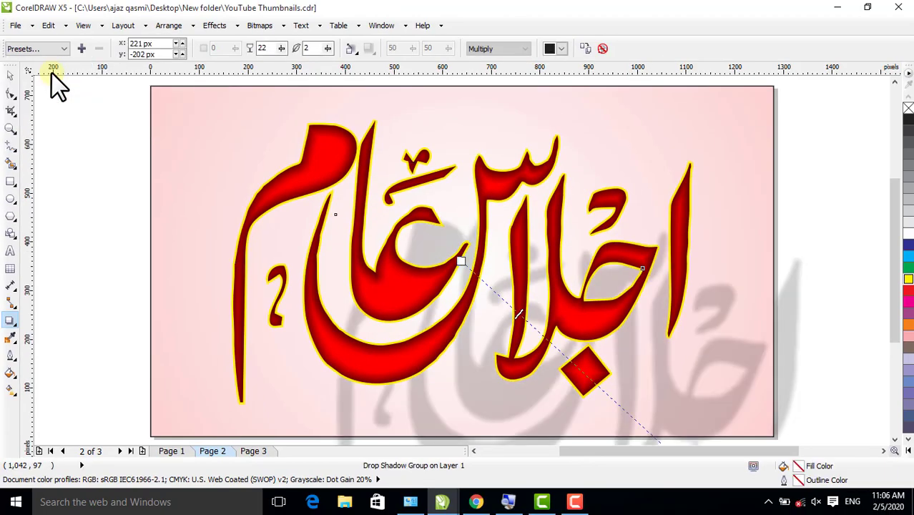
key(F4)
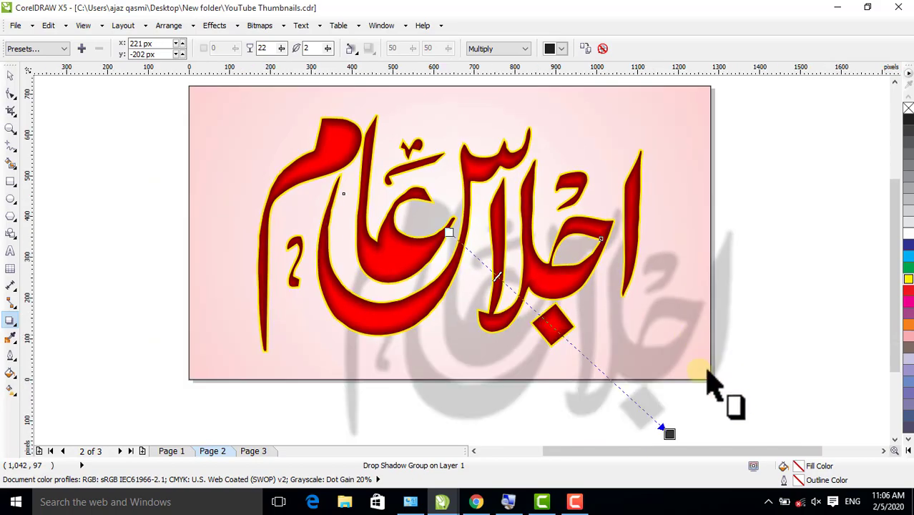
drag(668, 432, 606, 356)
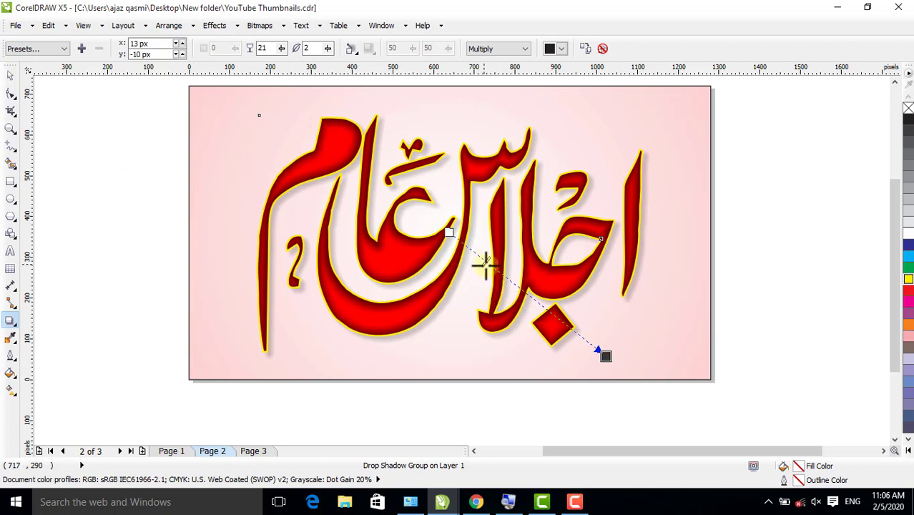
- Increase the opacity of the red lettering's drop shadow to 46 and check the edges up close
drag(503, 279, 530, 308)
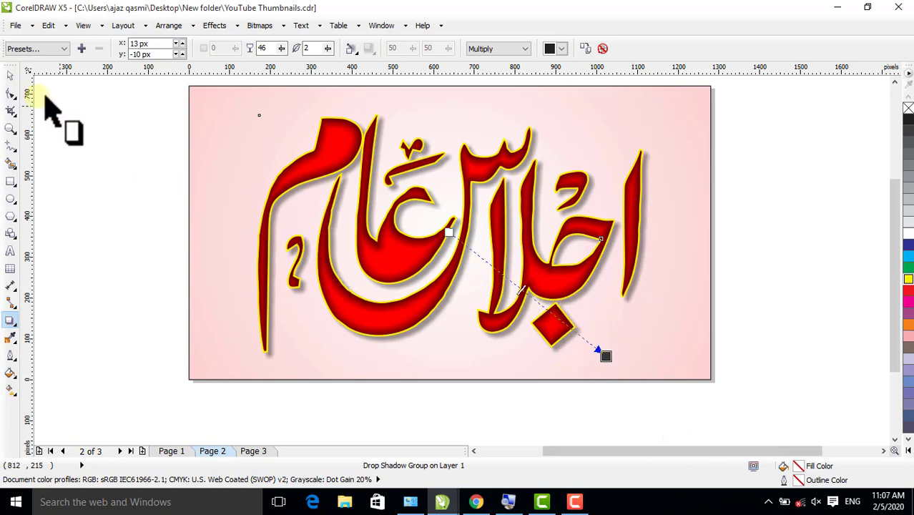
click(10, 75)
click(56, 100)
click(11, 128)
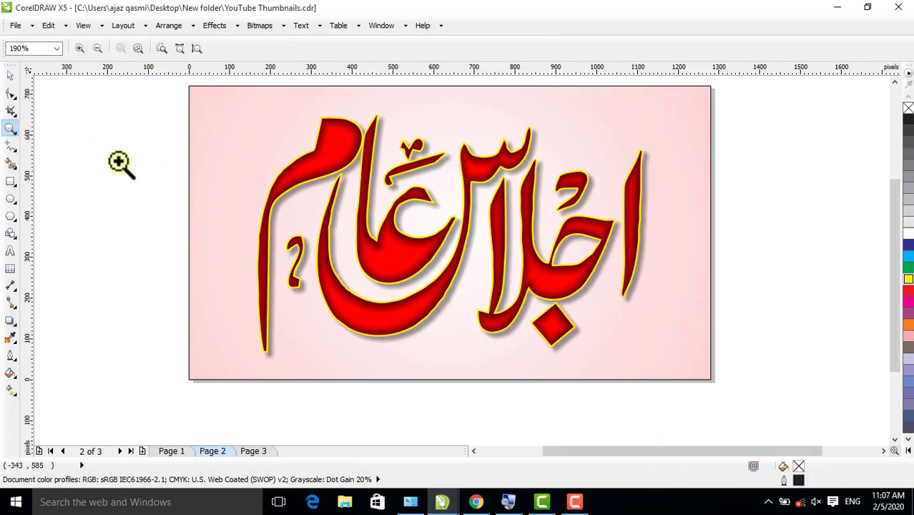
click(671, 248)
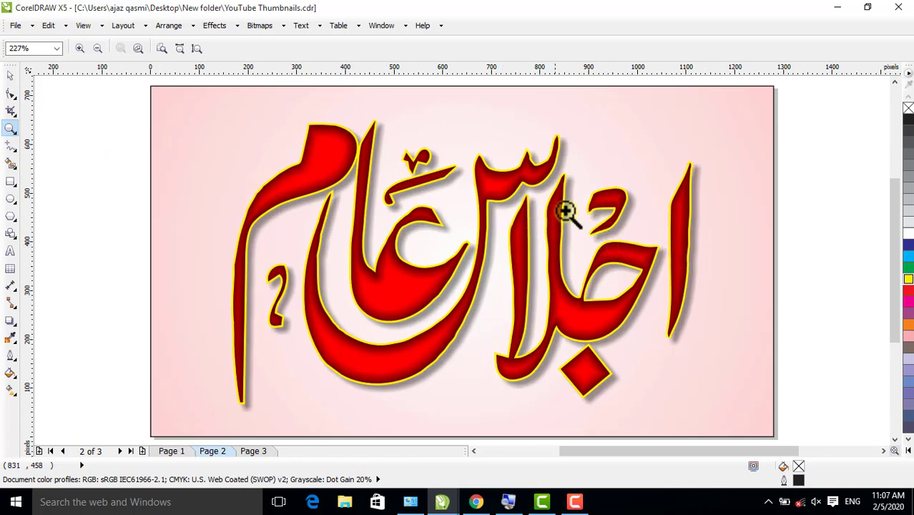
click(751, 331)
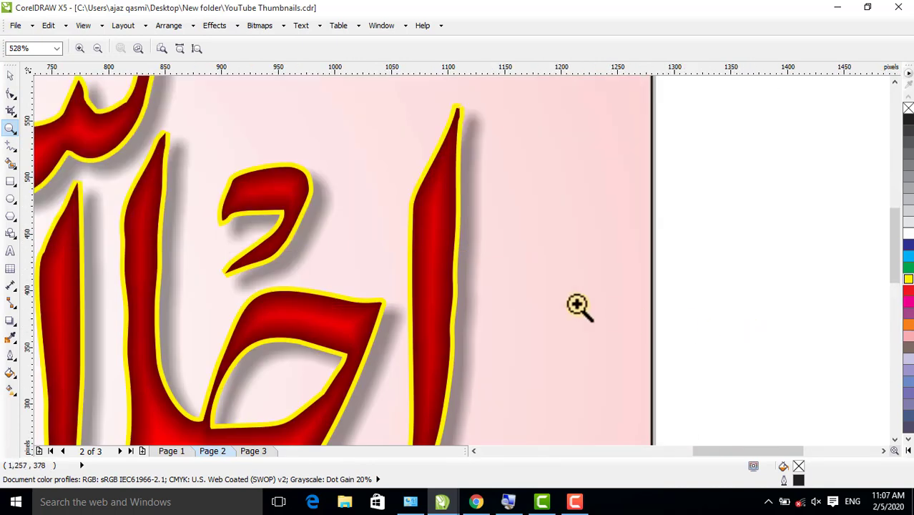
key(F4)
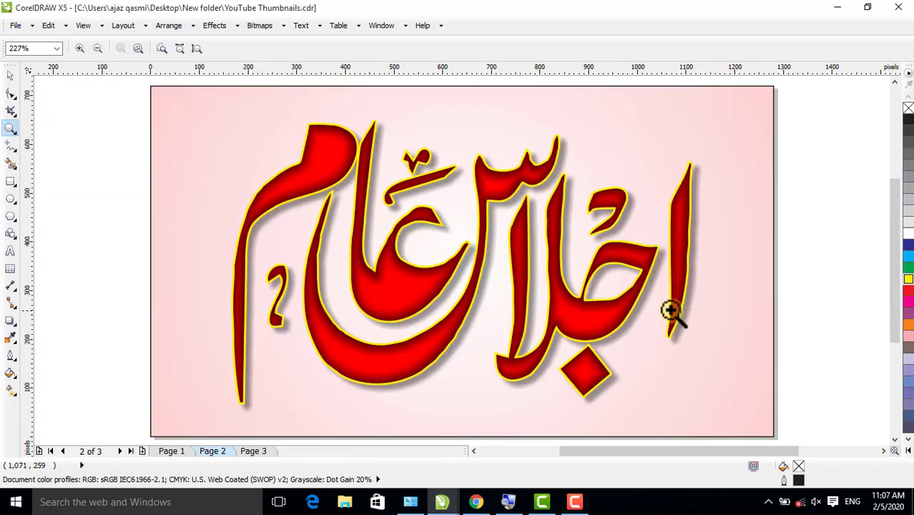
- Change the red lettering's yellow outline to white and inspect the letters up close
click(11, 75)
click(695, 227)
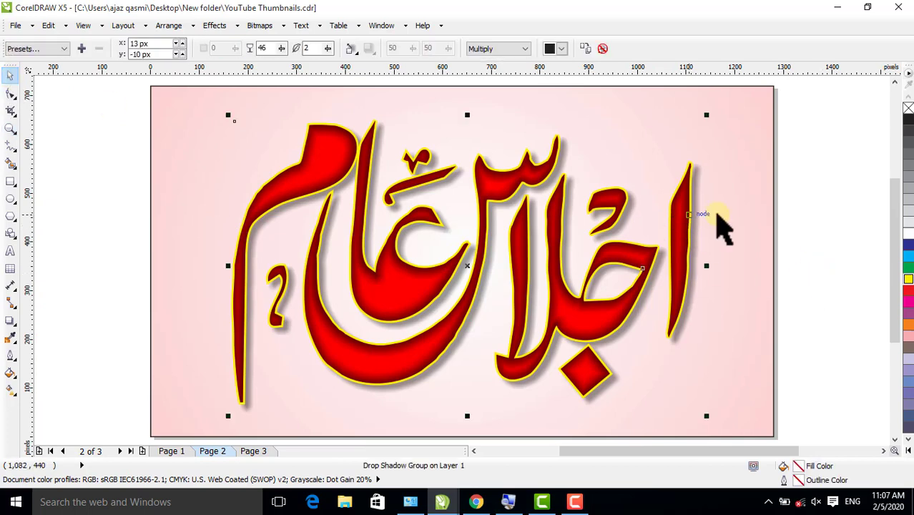
right_click(907, 234)
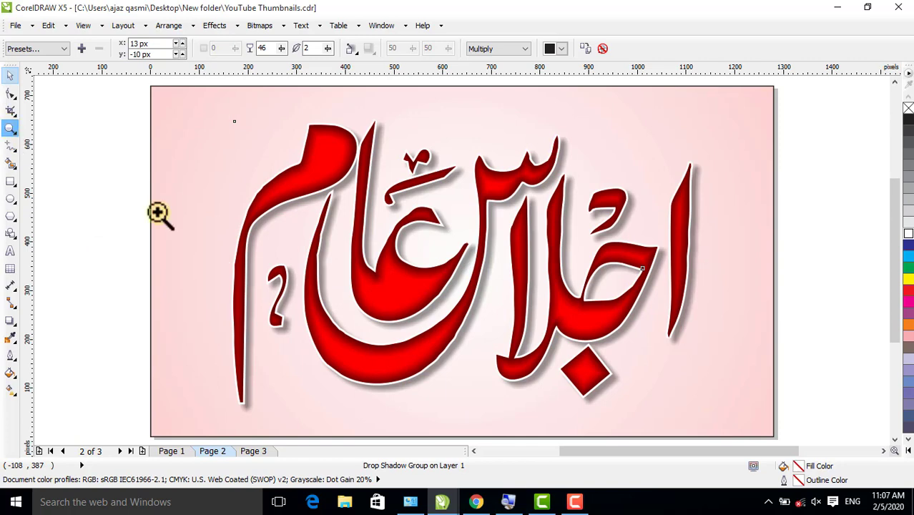
click(10, 128)
click(676, 404)
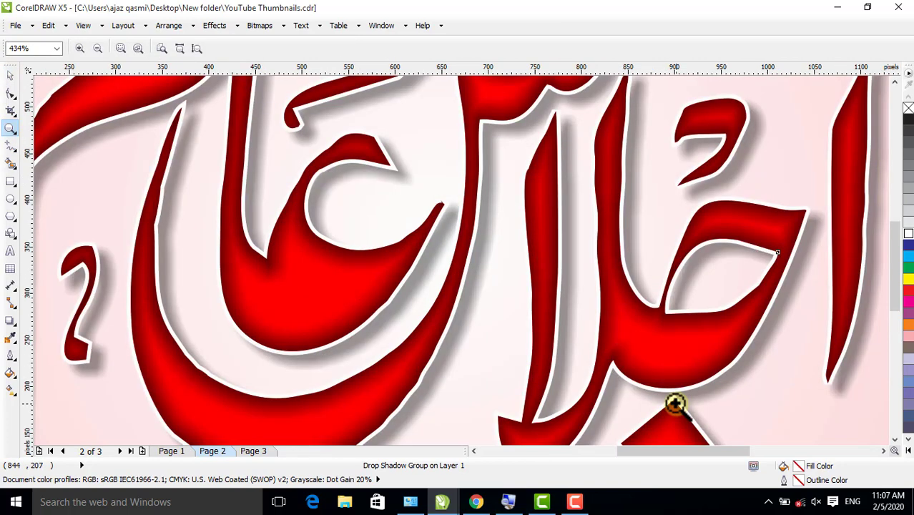
right_click(533, 278)
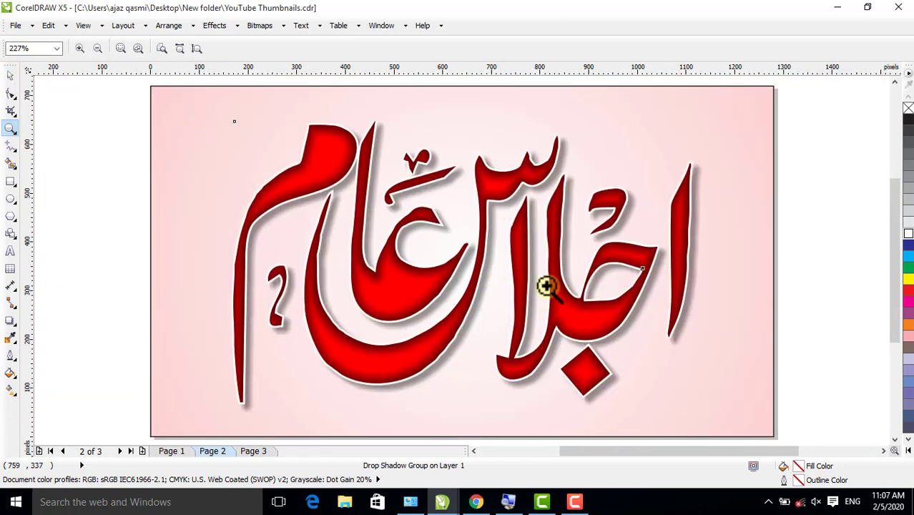
click(10, 75)
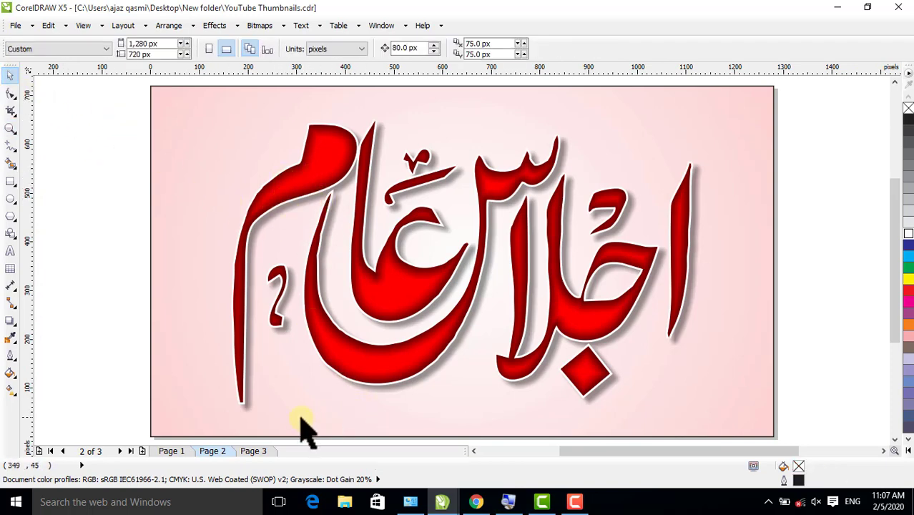
- Open page 3 and examine the blue lettering's outline and drop shadow up close
click(254, 451)
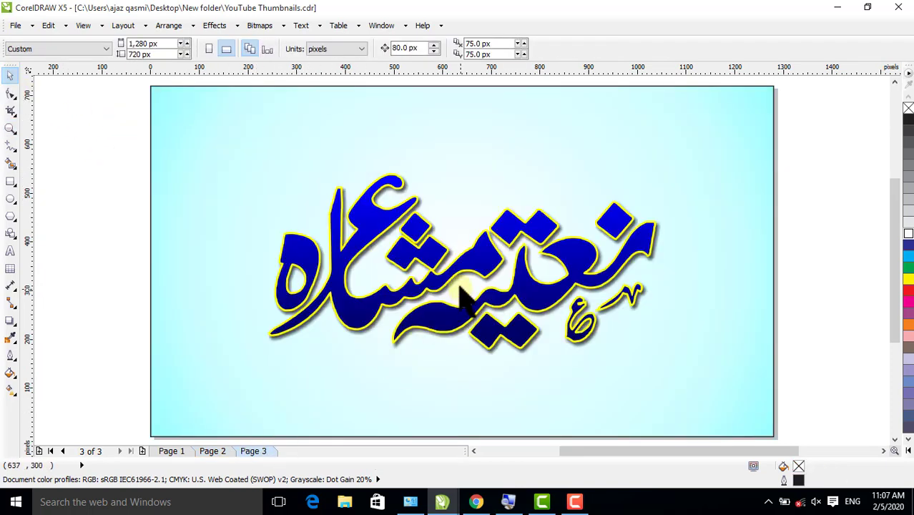
drag(467, 283, 451, 280)
key(p)
click(10, 127)
drag(226, 147, 660, 366)
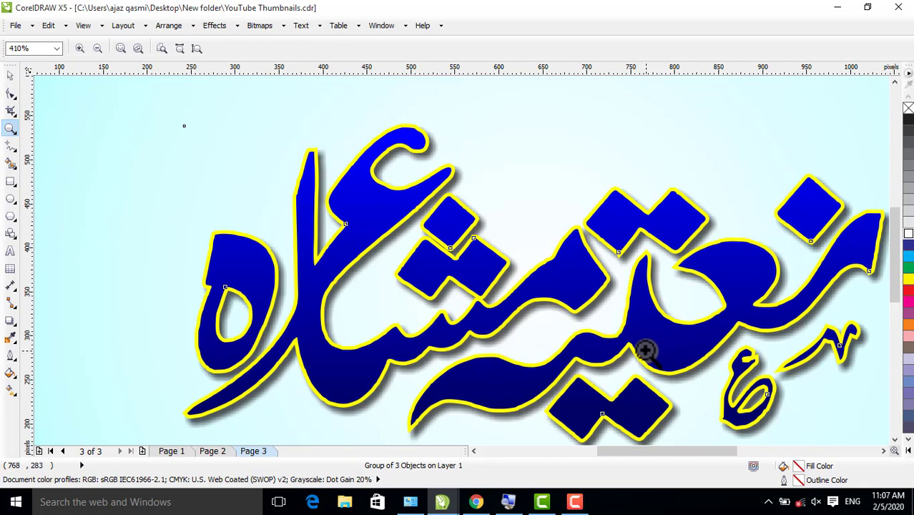
key(shift+F4)
click(10, 75)
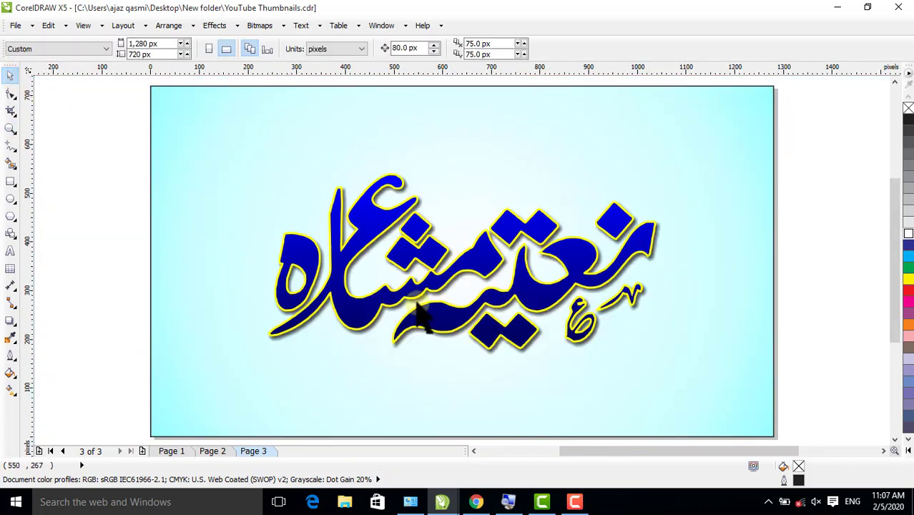
- Ungroup the page 3 artwork and clear the existing drop shadow from the blue lettering
click(357, 246)
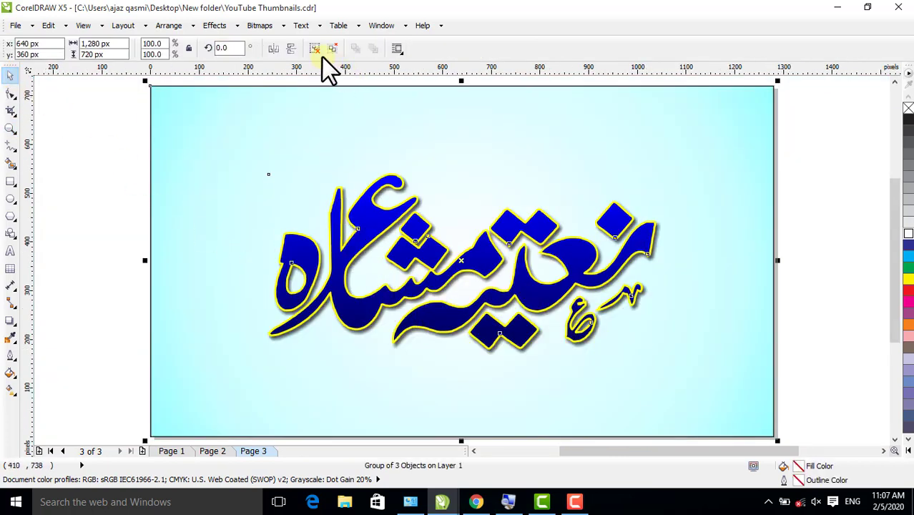
click(146, 113)
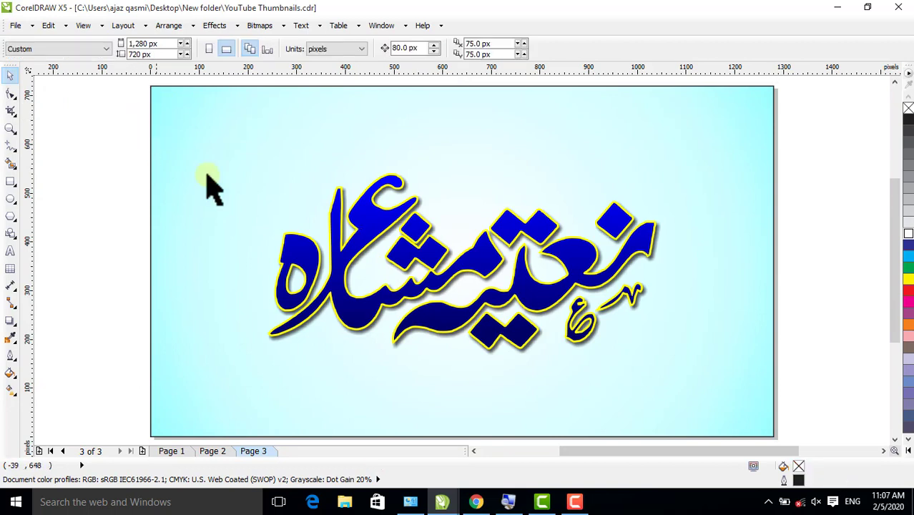
click(318, 250)
click(9, 322)
drag(461, 261, 541, 323)
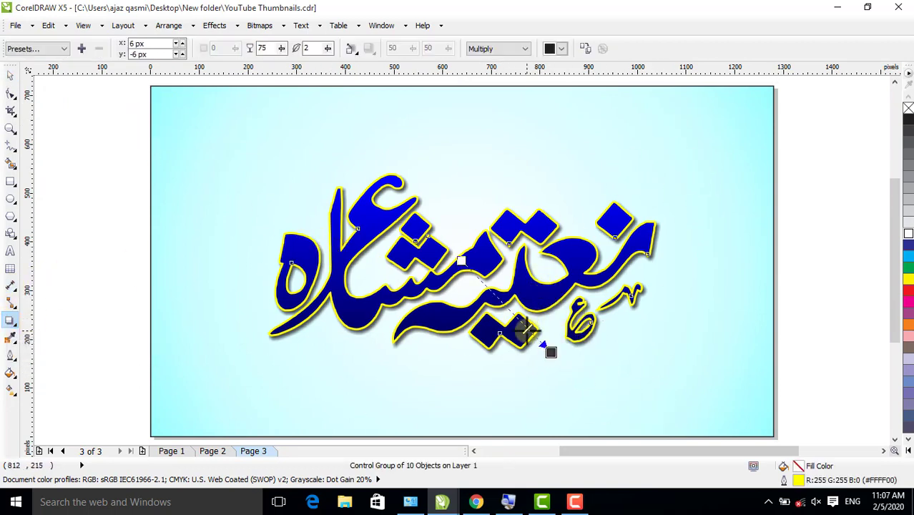
click(601, 50)
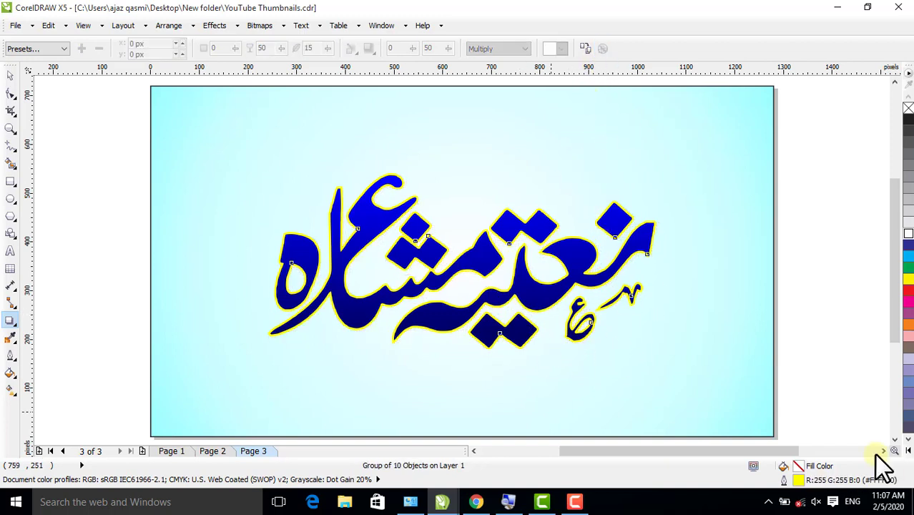
- Give the blue lettering's yellow outline a thicker width, with behind fill and scale with image enabled
click(8, 74)
click(576, 314)
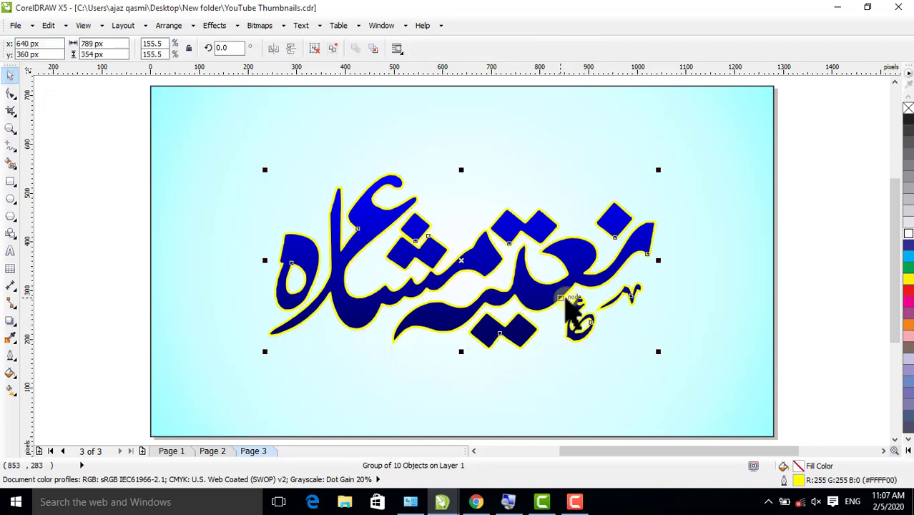
double_click(783, 481)
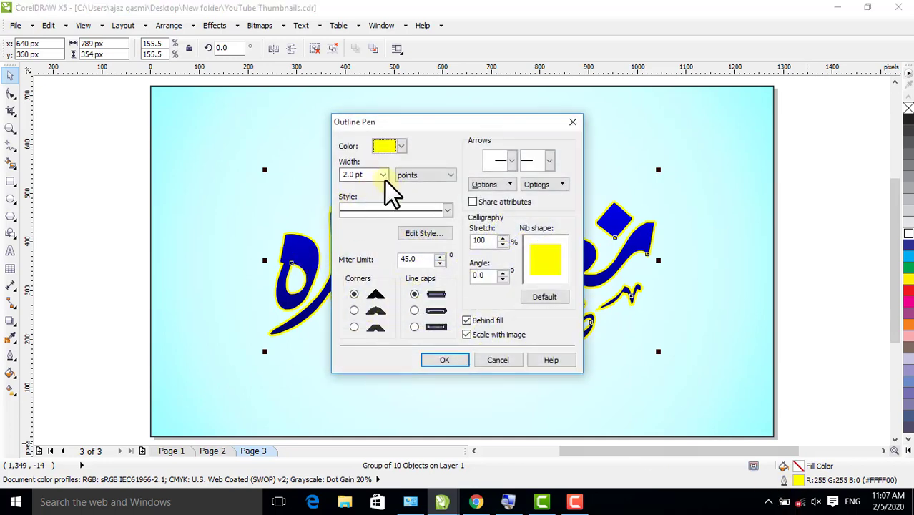
click(444, 362)
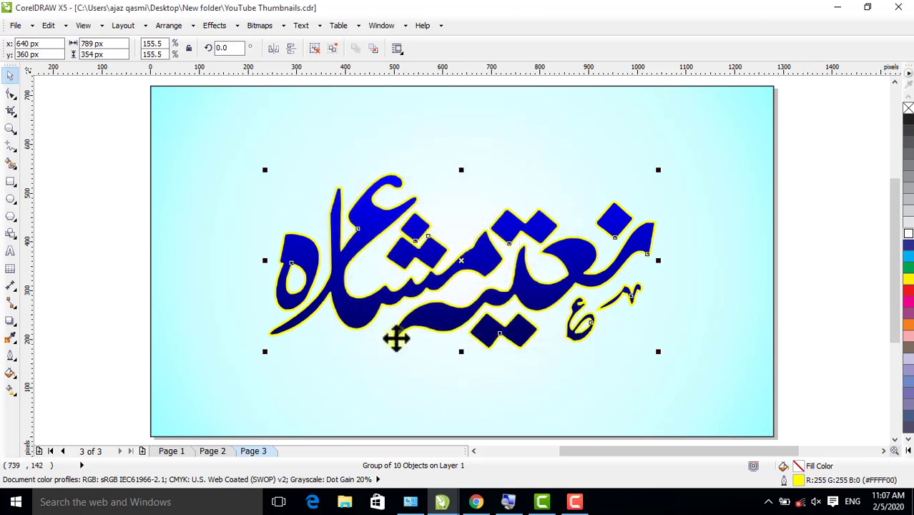
double_click(786, 482)
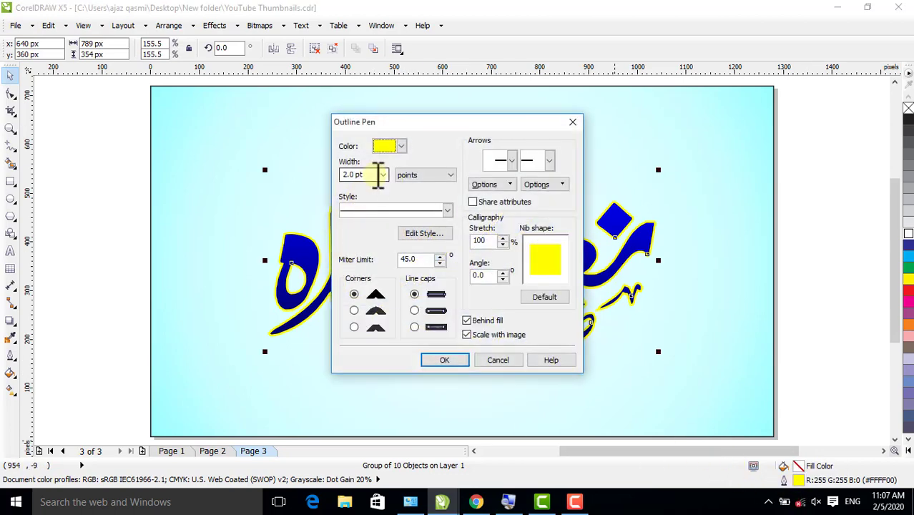
click(383, 174)
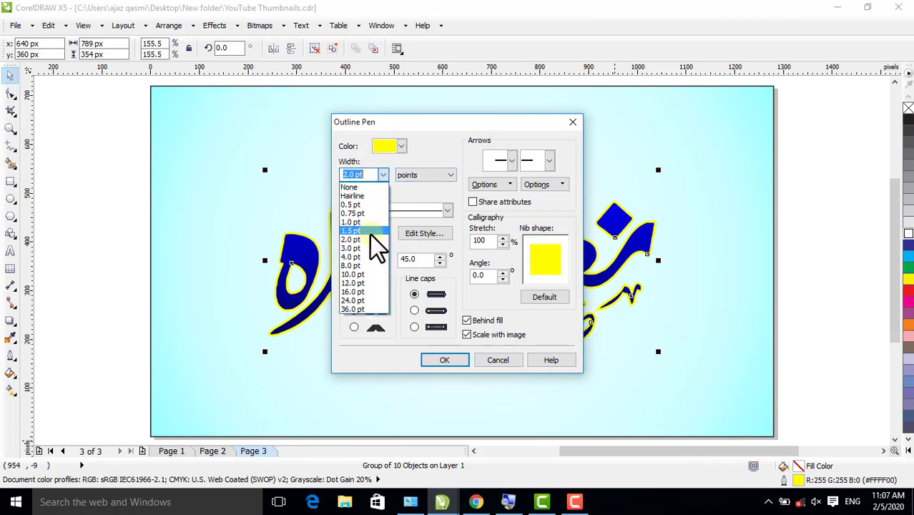
click(372, 242)
click(444, 360)
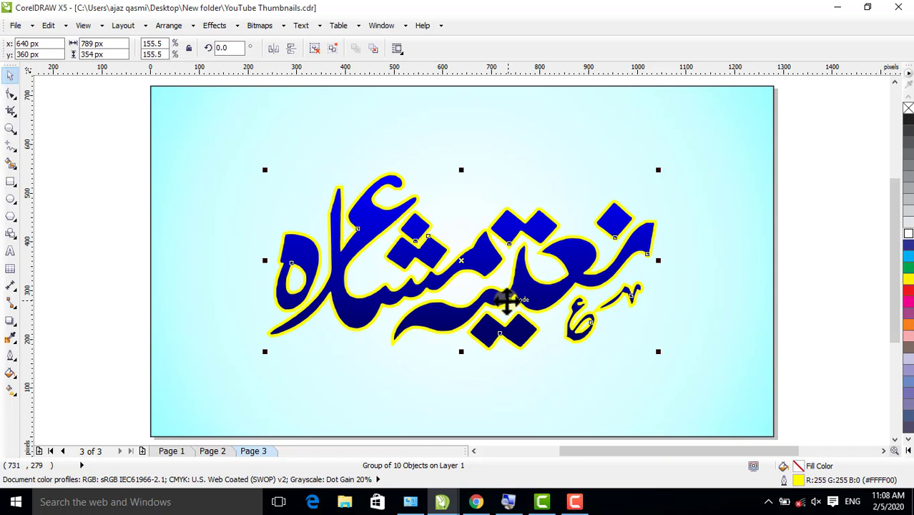
- Apply the Flat Bottom Right drop shadow preset to the blue lettering and bring its offset in to about 12 px, -13 px
click(11, 322)
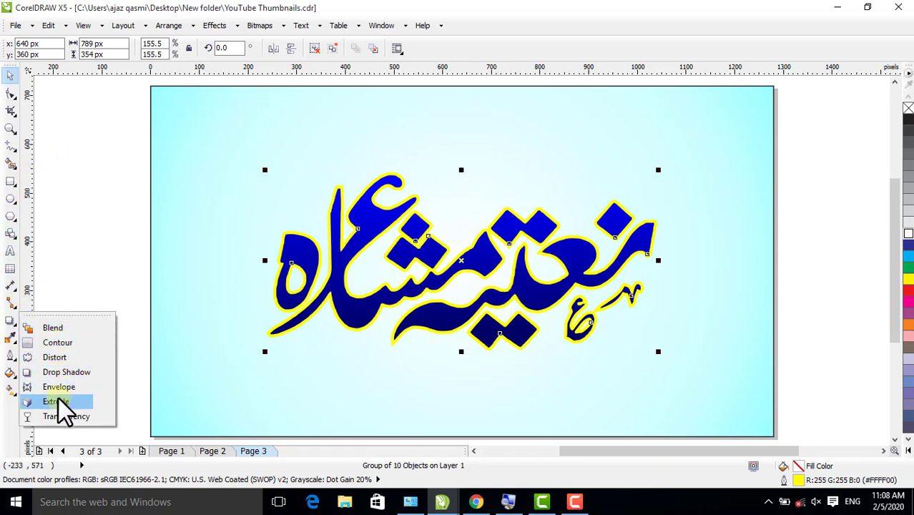
click(66, 374)
click(49, 50)
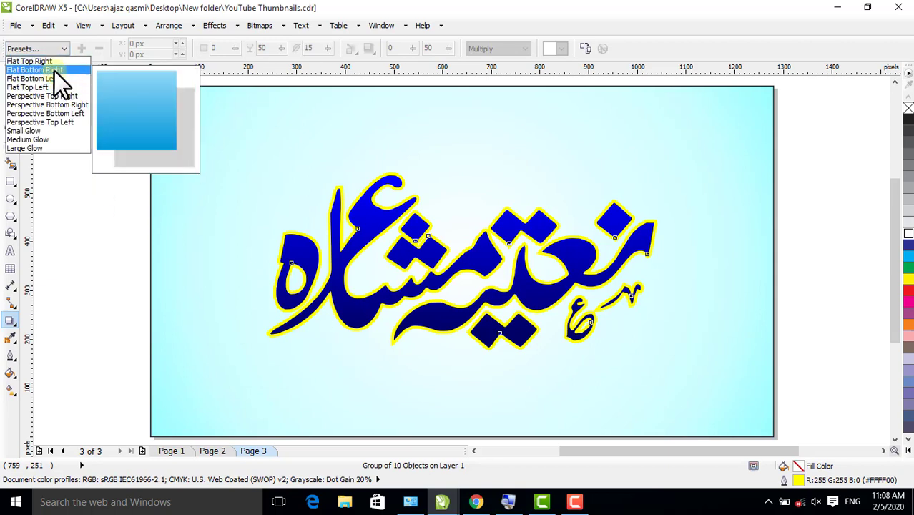
click(53, 70)
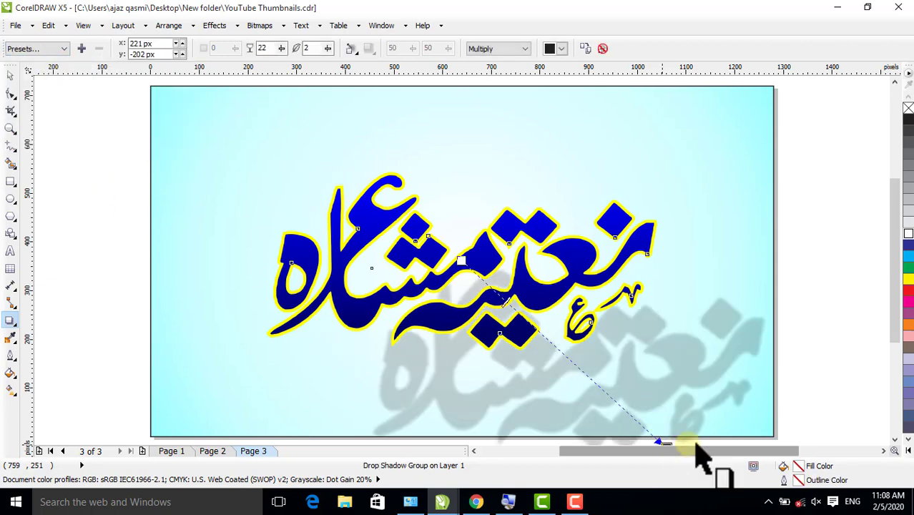
click(895, 439)
drag(668, 413, 549, 320)
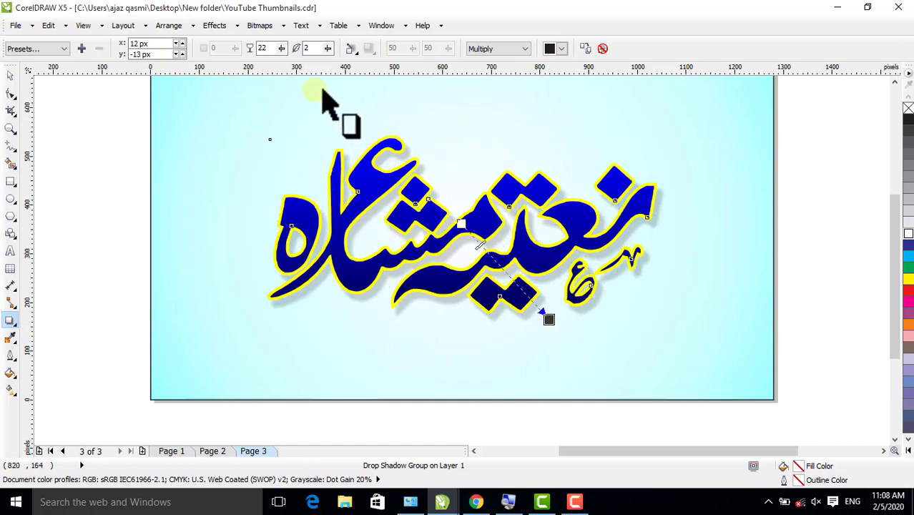
- Switch the blue lettering's shadow to the Medium Glow preset with an Outside feathering direction
click(42, 50)
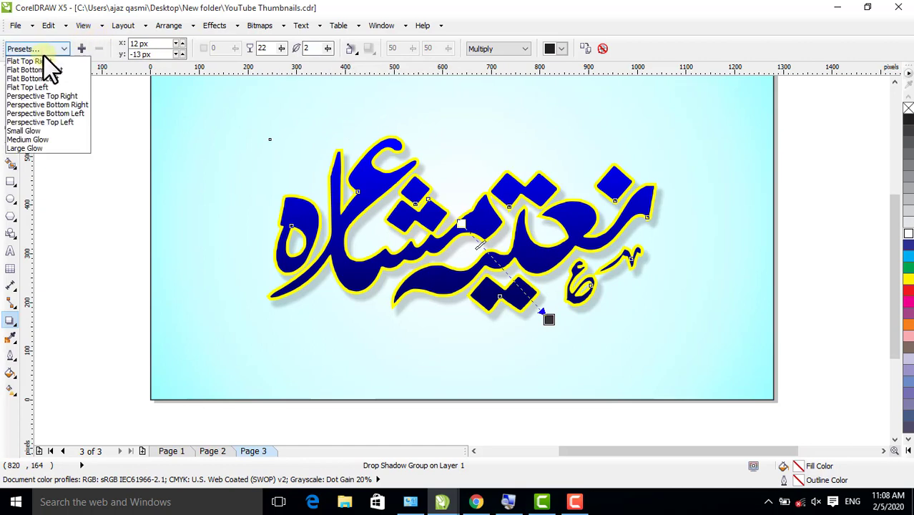
click(61, 139)
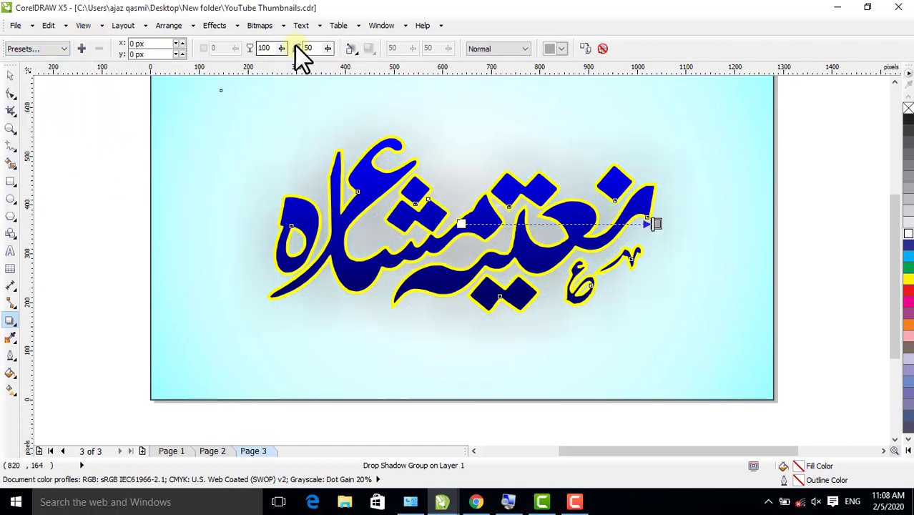
click(350, 48)
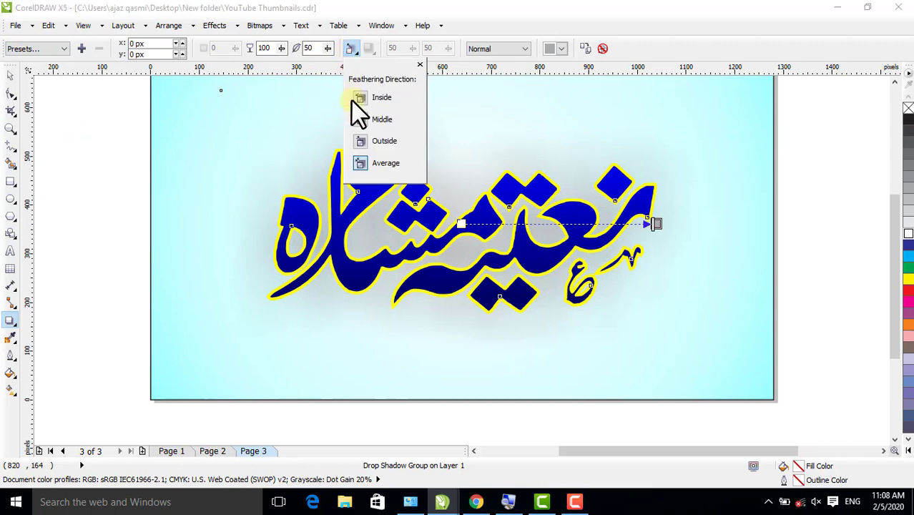
click(360, 143)
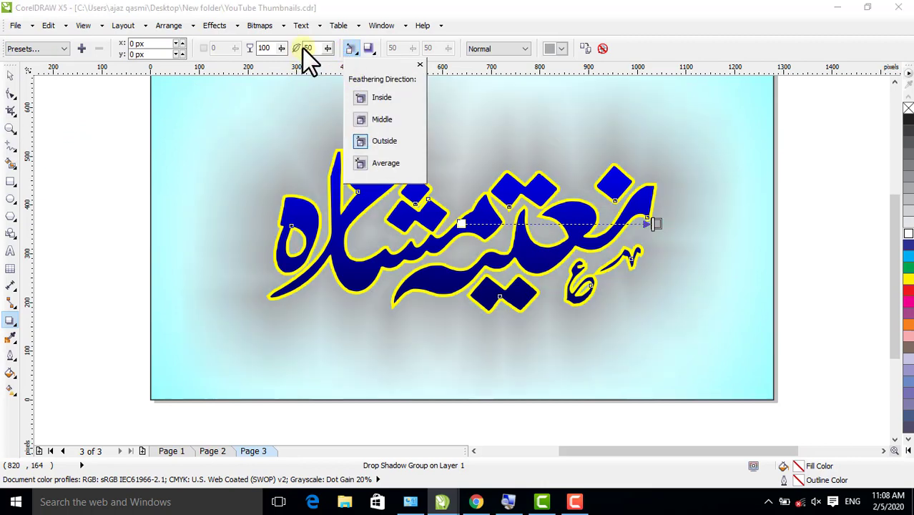
- Set the glow's feathering to 5 and its colour to black
drag(311, 48, 299, 62)
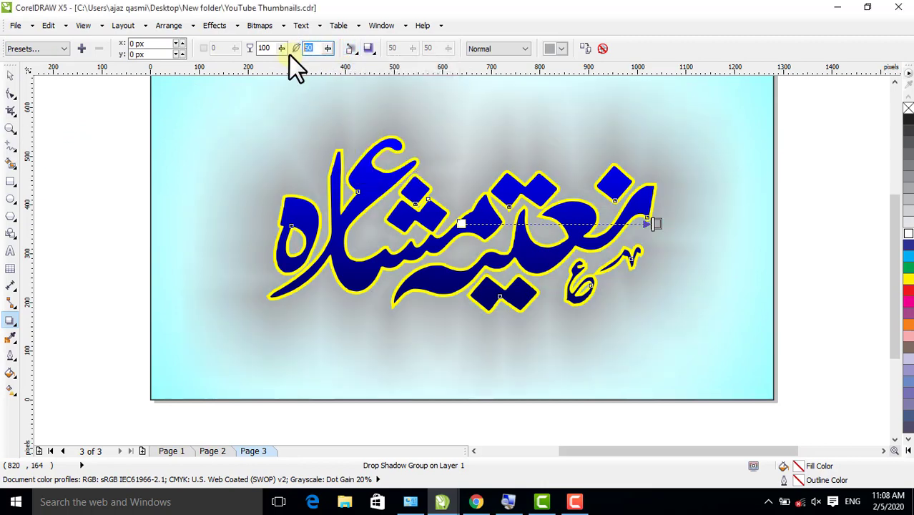
key(Return)
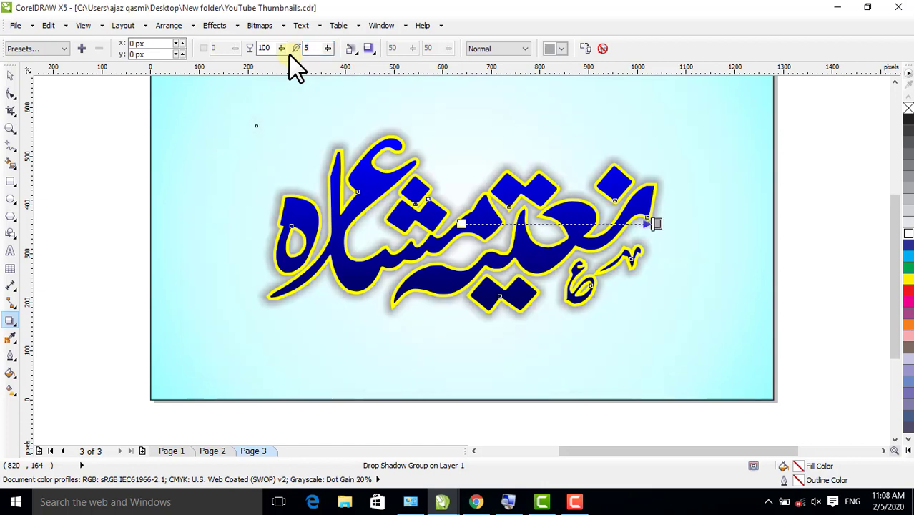
click(563, 48)
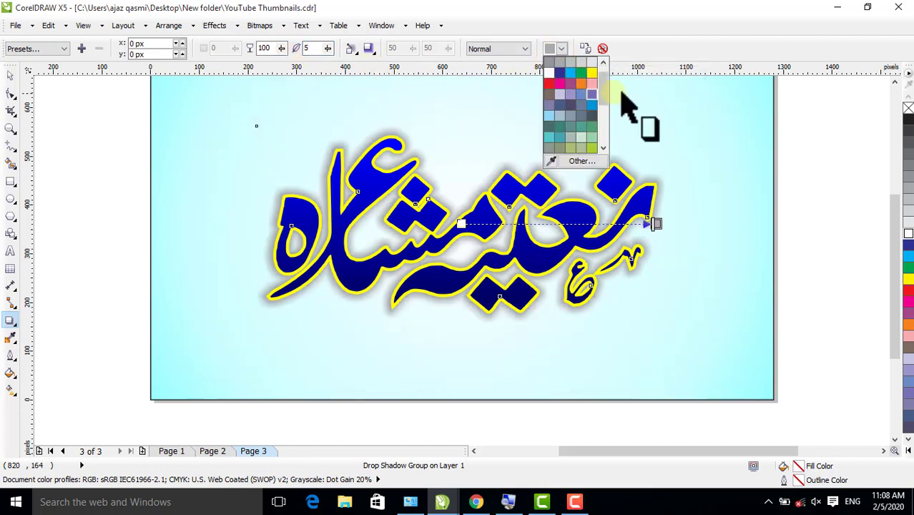
click(593, 148)
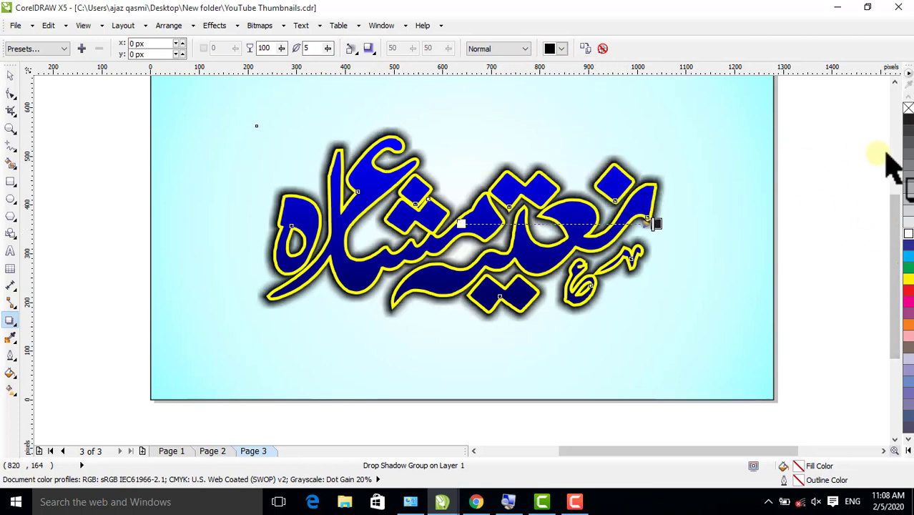
- Change the blue lettering's yellow outline to white and select the lettering group
right_click(907, 235)
click(9, 74)
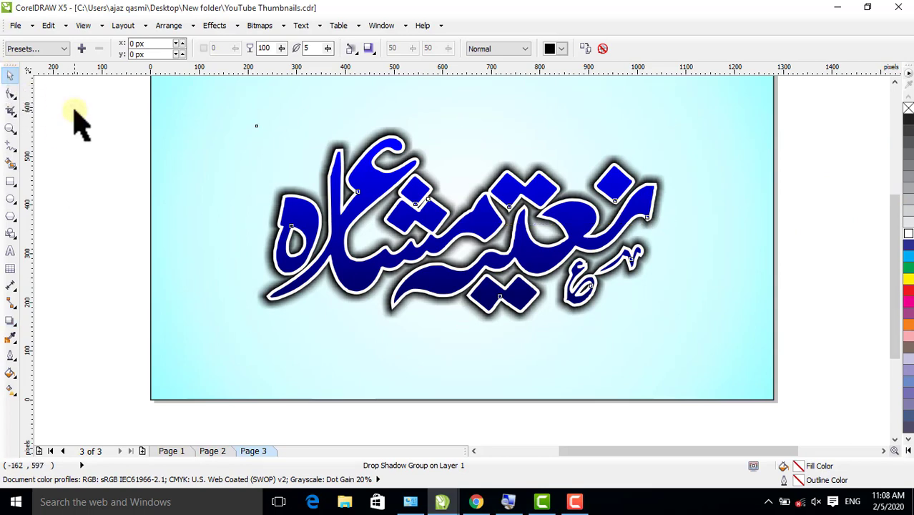
click(366, 213)
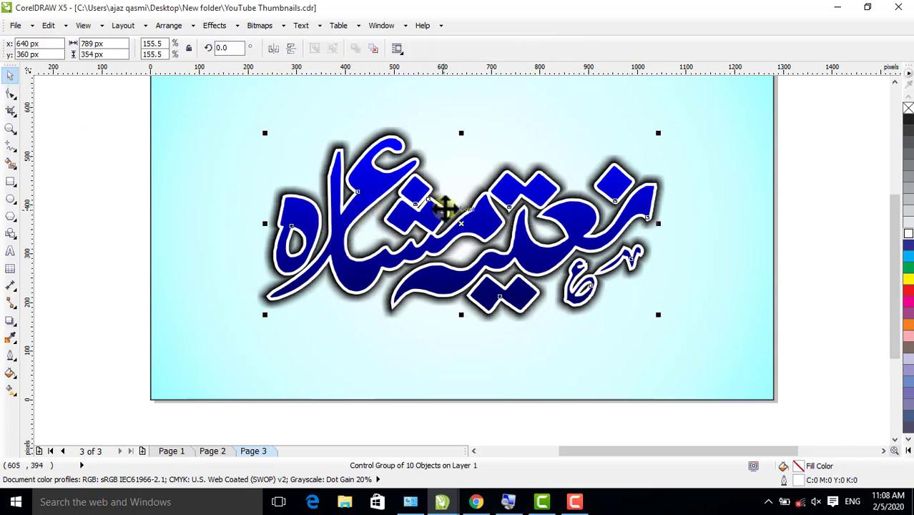
- Remove the black glow drop shadow from the blue lettering, undoing any accidental move of the group
scroll(447, 202, up, 1)
drag(393, 271, 347, 234)
key(ctrl+z)
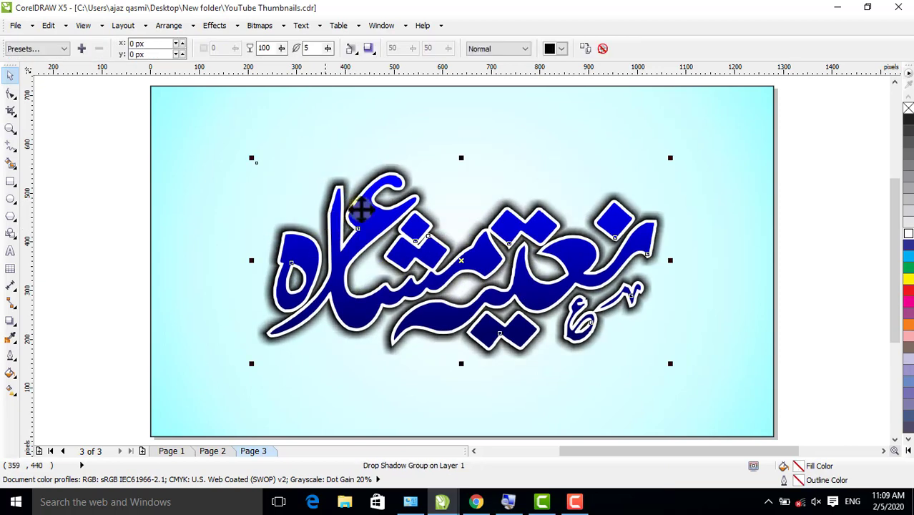
click(604, 48)
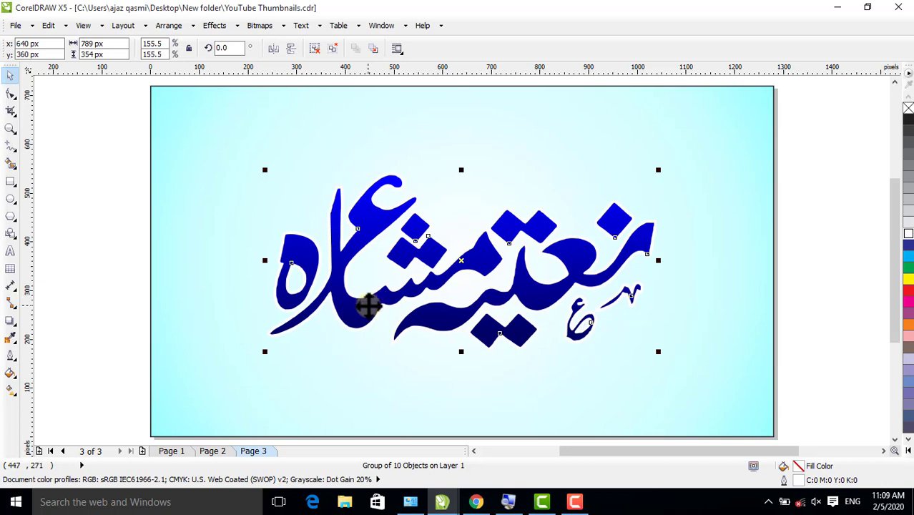
- Examine the blue lettering's linear gradient with the Interactive Fill tool, checking its start and end colours
click(10, 390)
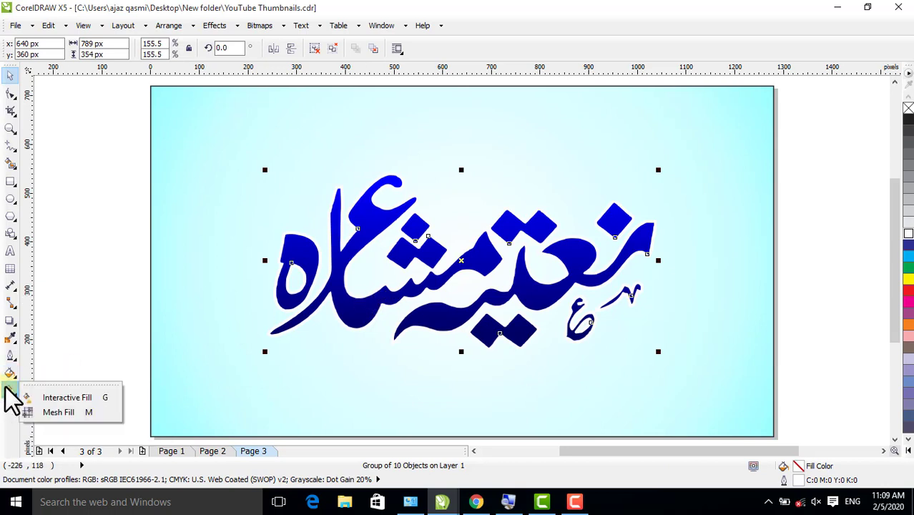
click(68, 397)
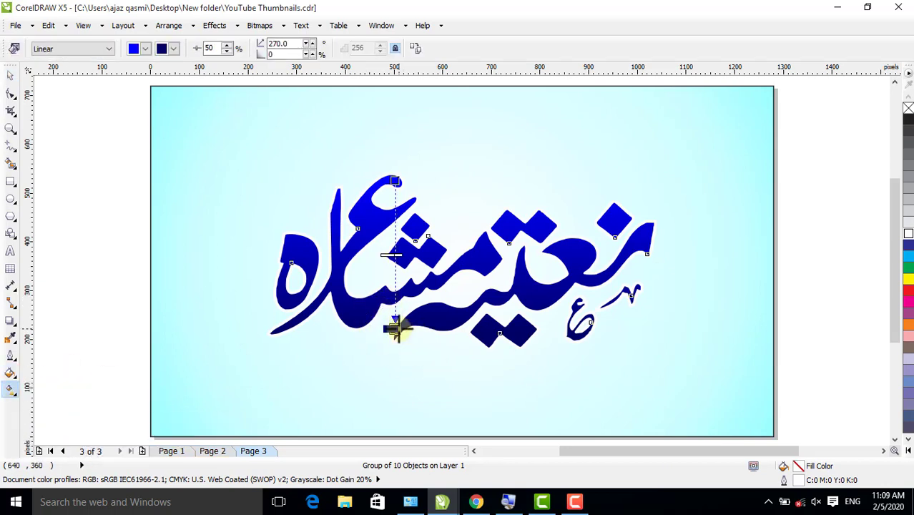
click(395, 179)
click(145, 49)
click(146, 50)
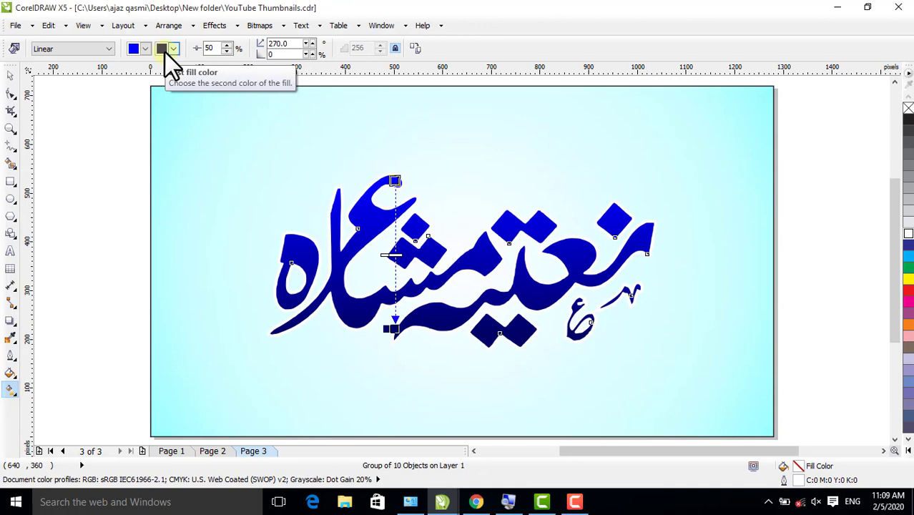
click(10, 75)
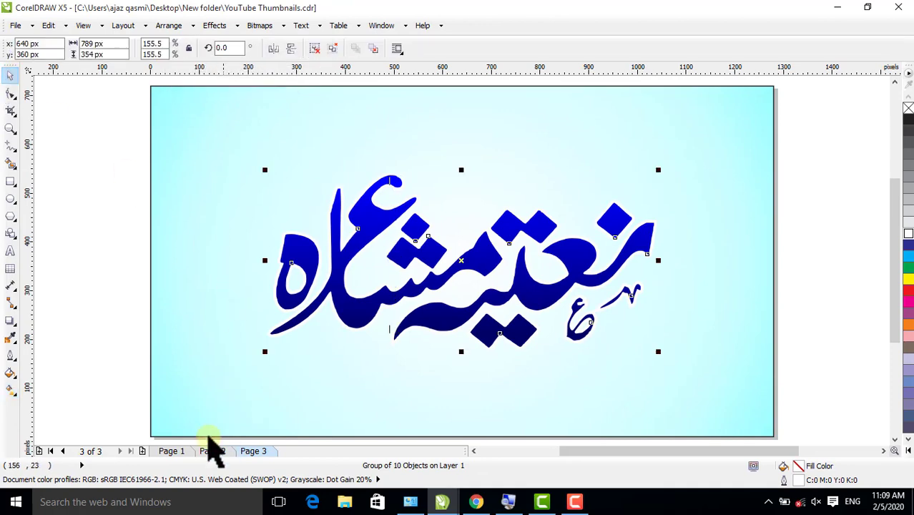
- View the thumbnail design on Page 1 and switch to the Kitabat Tutorial.cdr document
click(171, 450)
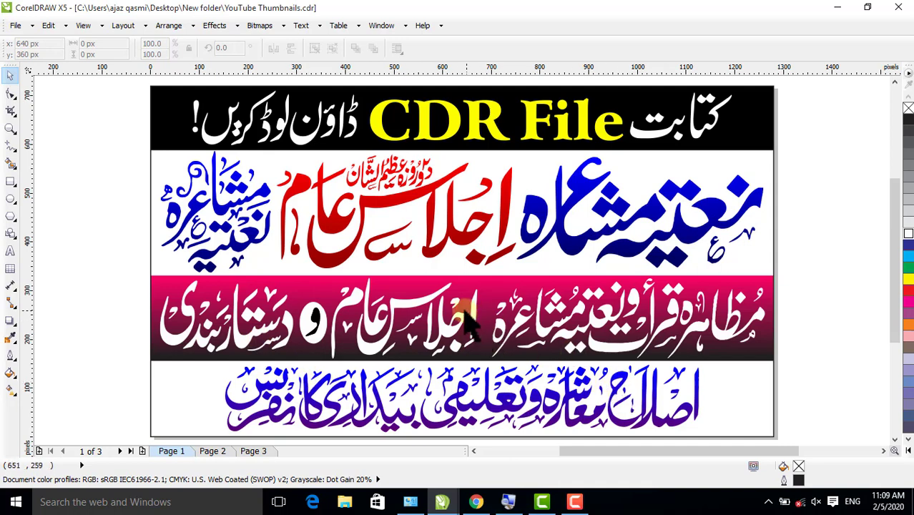
click(442, 495)
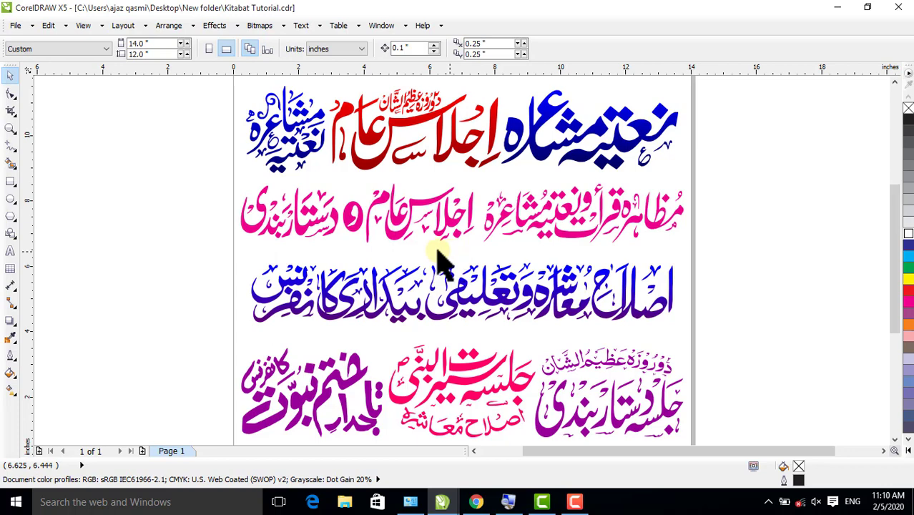
- Examine the magenta Urdu title line and the small blue title in the upper row up close for lettering quality
click(10, 129)
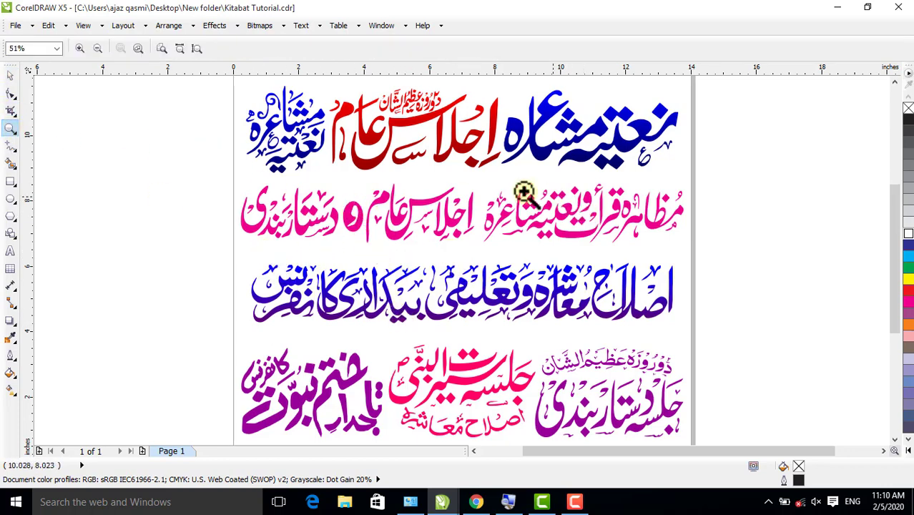
drag(470, 177, 697, 262)
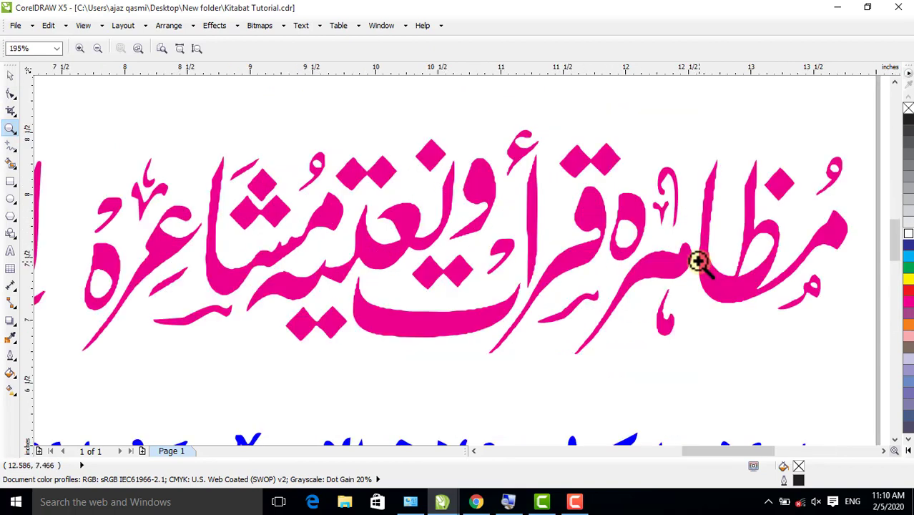
right_click(613, 246)
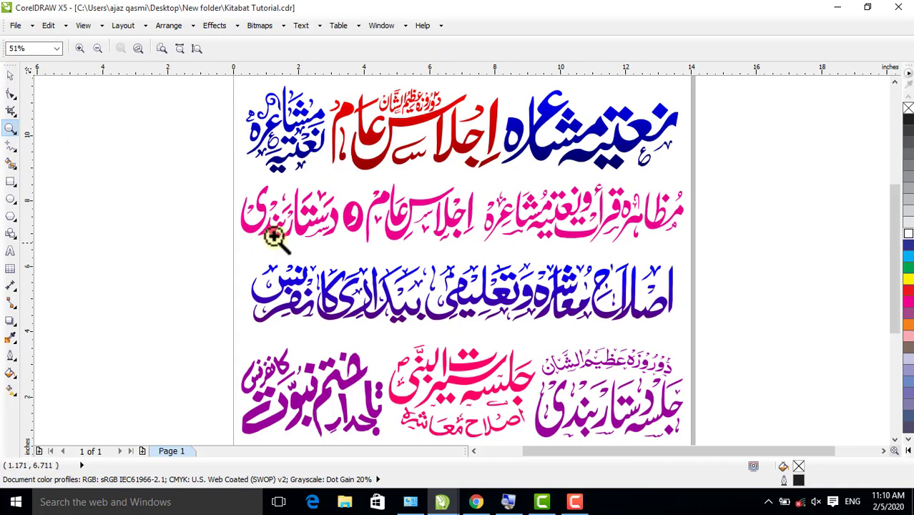
drag(216, 170, 372, 264)
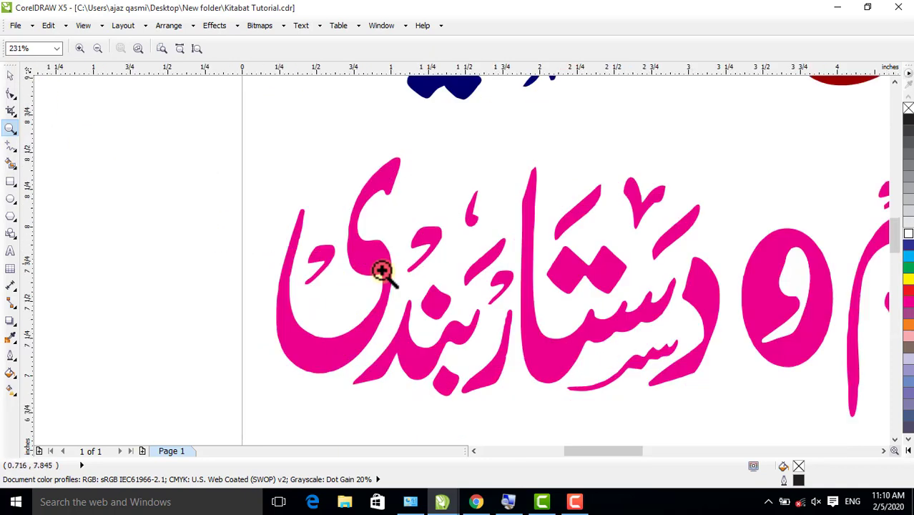
right_click(468, 272)
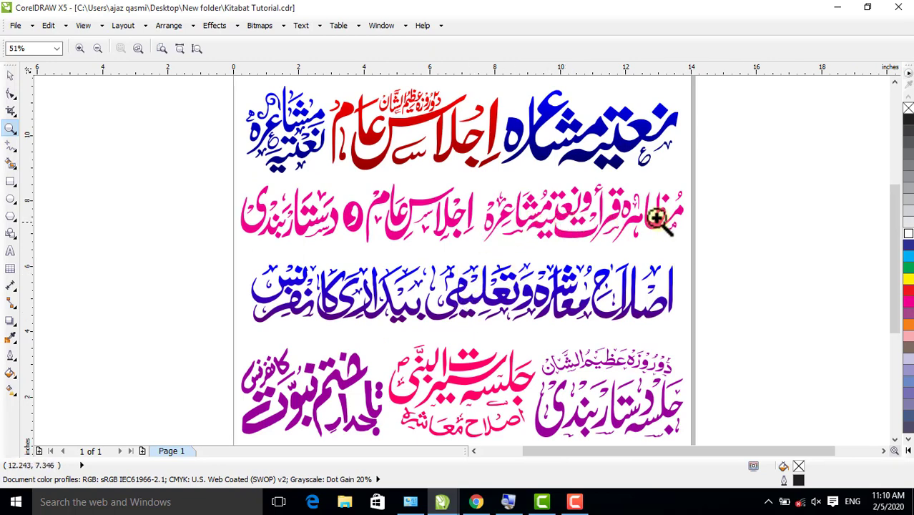
drag(751, 172, 249, 248)
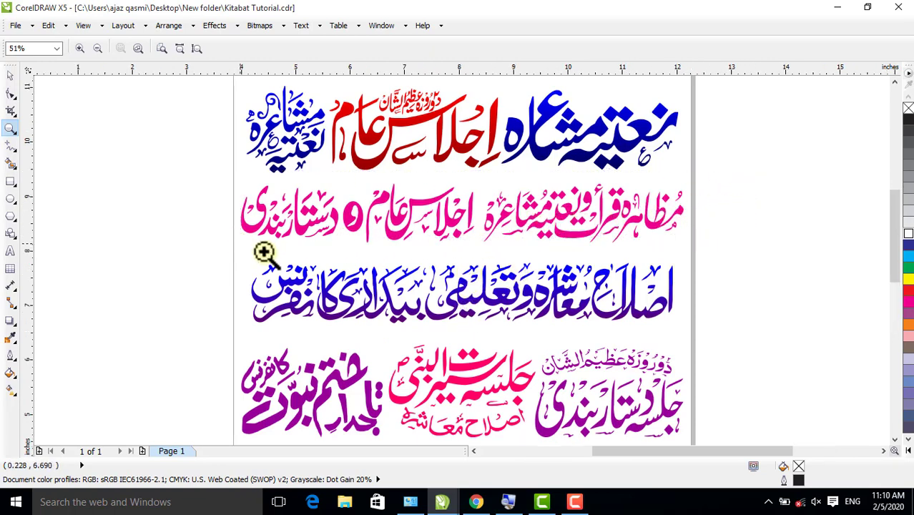
right_click(469, 281)
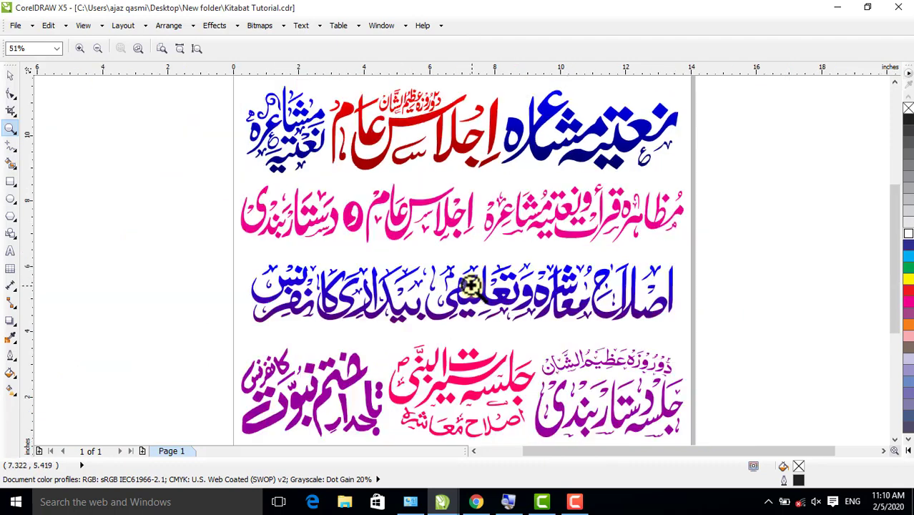
drag(216, 88, 343, 181)
right_click(428, 229)
right_click(433, 231)
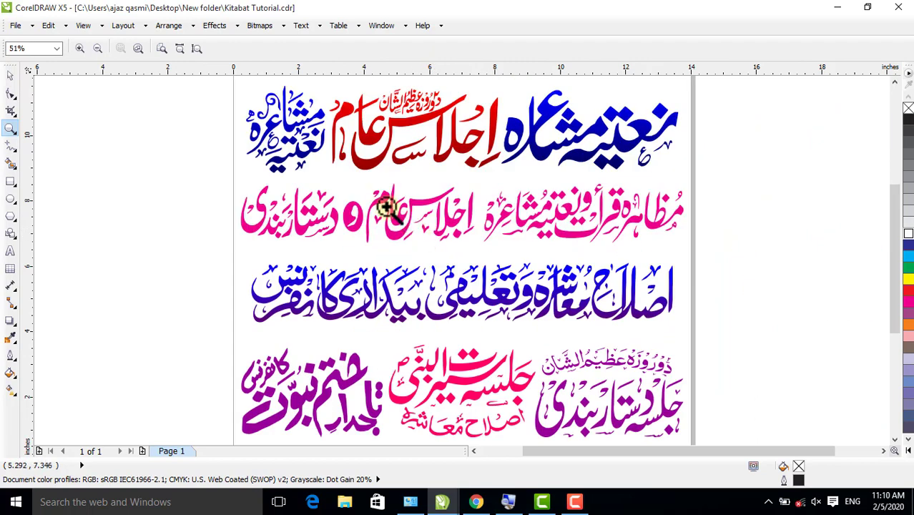
drag(218, 163, 418, 254)
right_click(419, 255)
right_click(418, 255)
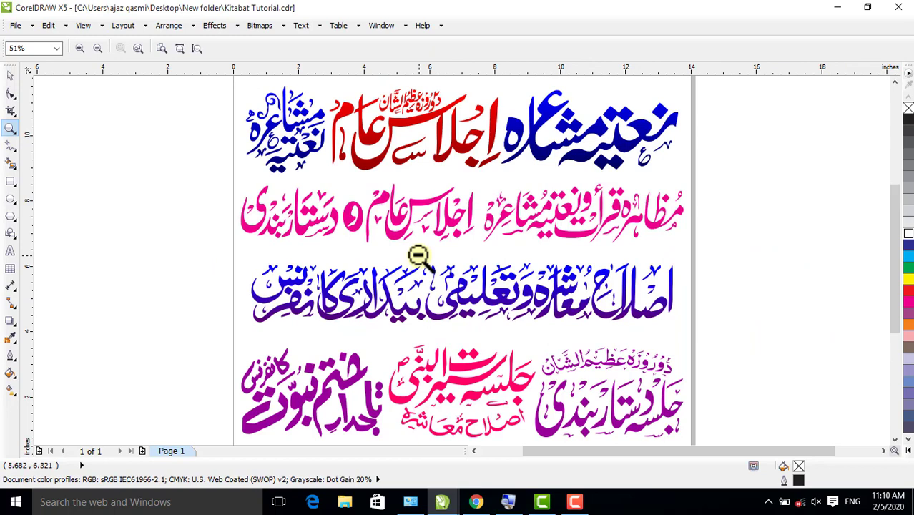
- Select the long blue-violet title group and view the calligraphy page in a full-screen preview
click(10, 75)
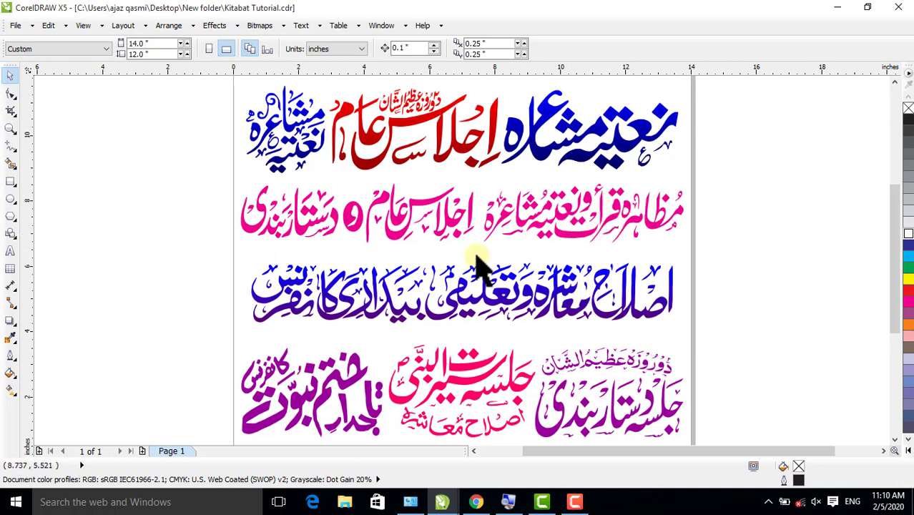
click(475, 308)
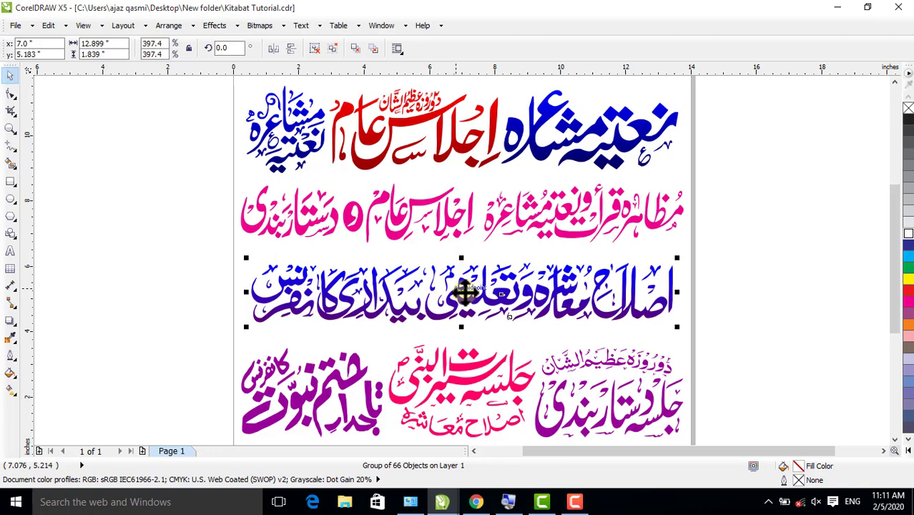
click(82, 25)
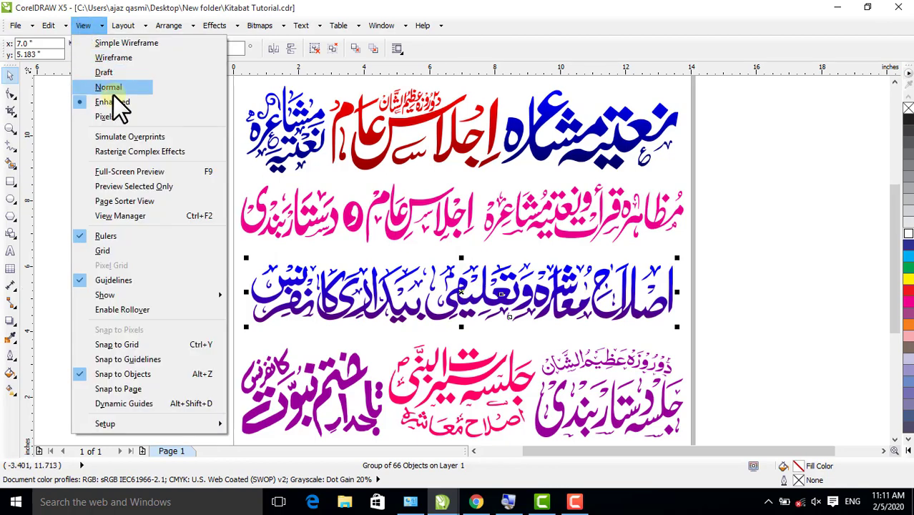
click(170, 172)
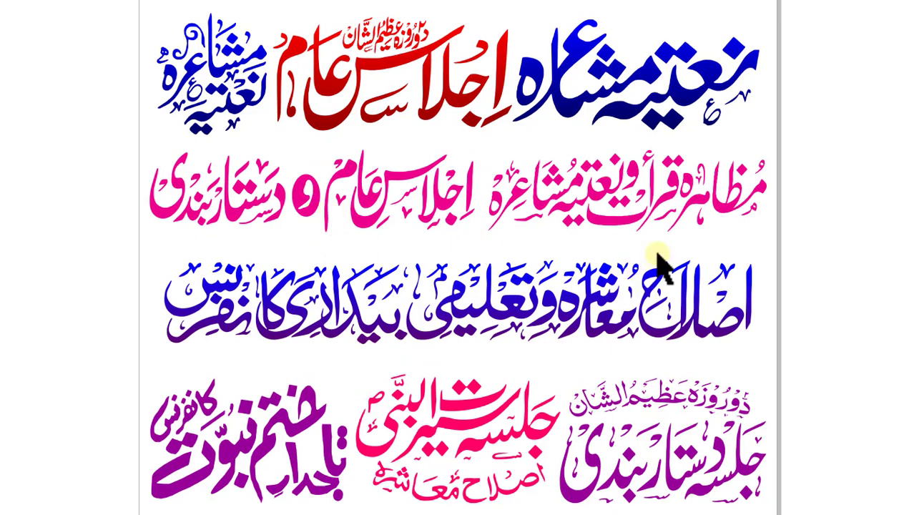
click(453, 225)
- Switch to Chrome with the Ajaz Computers YouTube channel's videos page
click(460, 495)
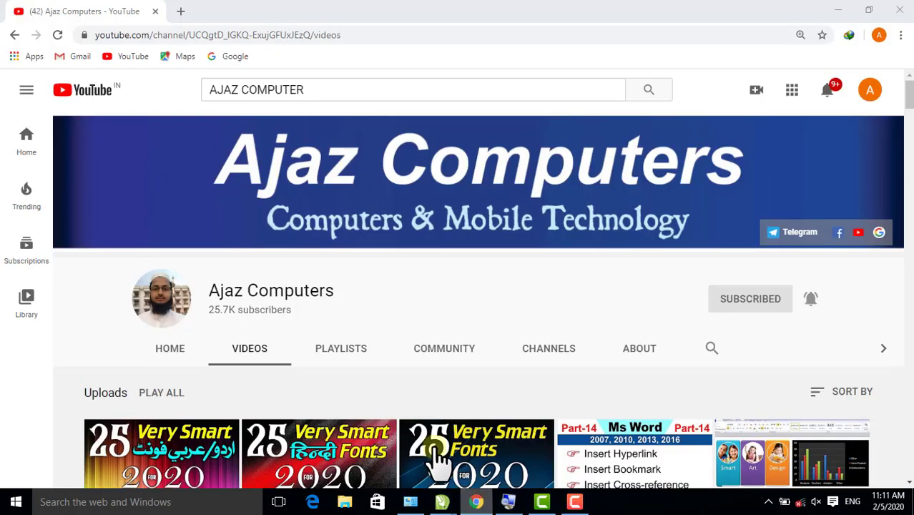